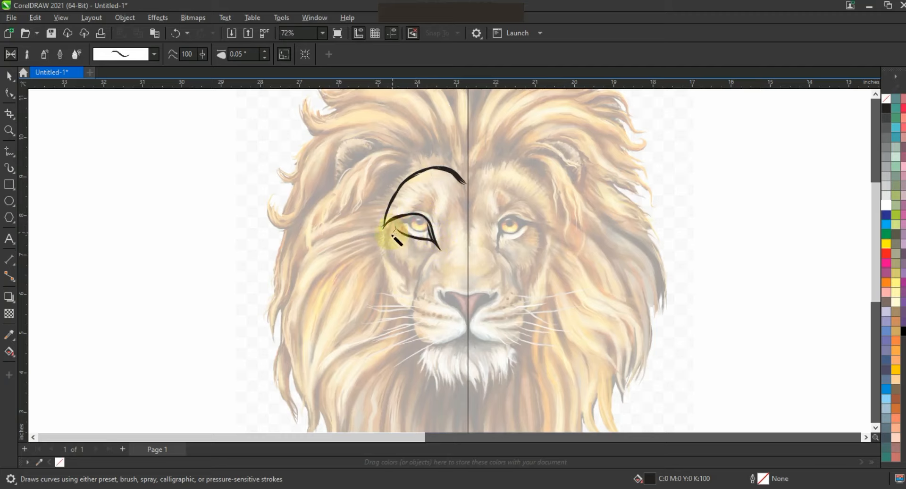
Brush the cheek, muzzle and nose strokes on the left half of the lion's face and group all the face strokes
left_click_drag(385, 238, 404, 281)
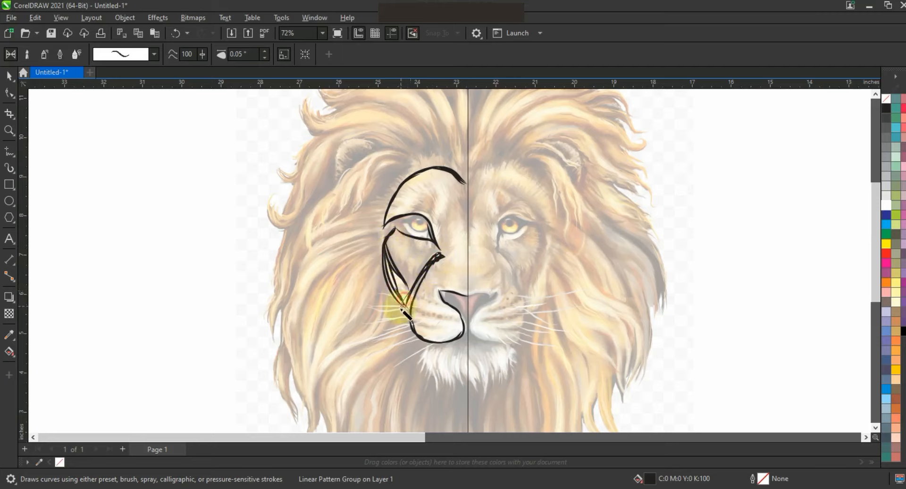
scroll(412, 259, "down", 1)
left_click(10, 128)
left_click_drag(162, 166, 598, 337)
left_click(9, 76)
left_click_drag(240, 183, 580, 363)
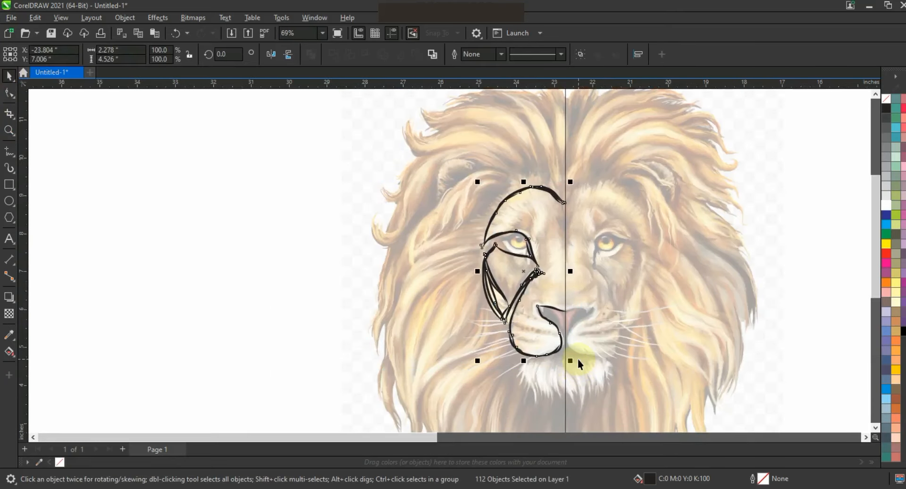
key("ctrl+g")
Mirror a copy of the grouped half face to the right and nudge it left to meet the vertical centre line
left_click_drag(478, 272, 700, 330)
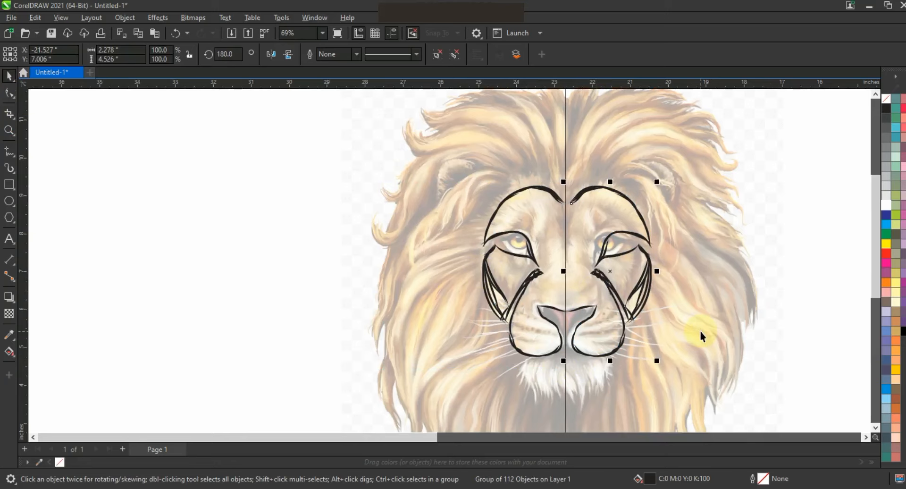
key("Left")
key("Left")
key("Left")
key("Left")
key("Left")
key("Left")
key("Left")
key("Left")
key("Left")
key("Left")
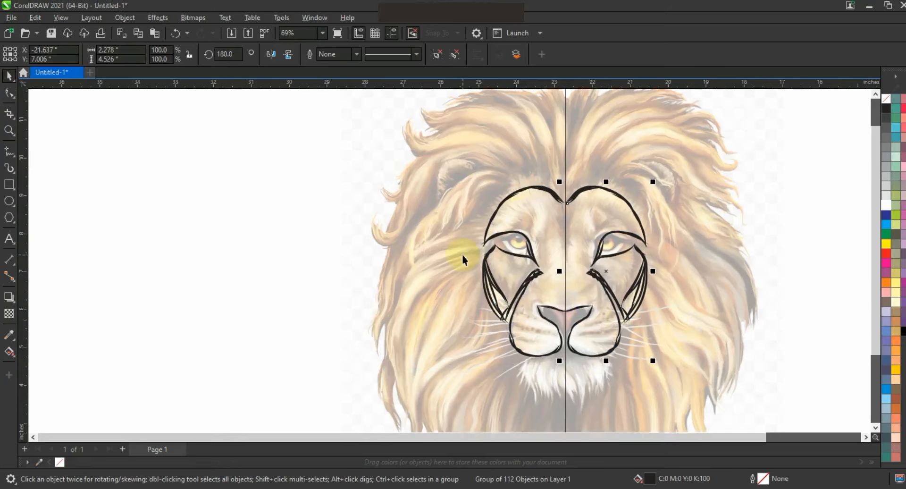
Brush the left half of the chin beard with pointed strokes running down to the centre line
scroll(463, 259, "down", 2)
left_click(8, 167)
scroll(590, 340, "up", 3)
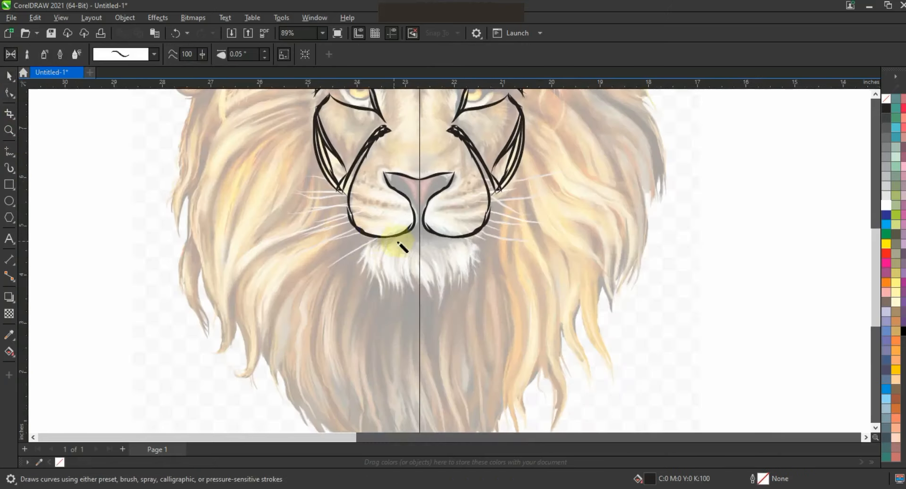
mouse_move(362, 252)
left_mouse_down()
mouse_move(392, 304)
mouse_move(368, 245)
mouse_move(382, 290)
mouse_move(368, 271)
mouse_move(393, 322)
left_mouse_up()
left_click_drag(387, 283, 395, 356)
mouse_move(398, 316)
left_mouse_down()
mouse_move(394, 358)
mouse_move(403, 294)
mouse_move(413, 366)
mouse_move(418, 309)
left_mouse_up()
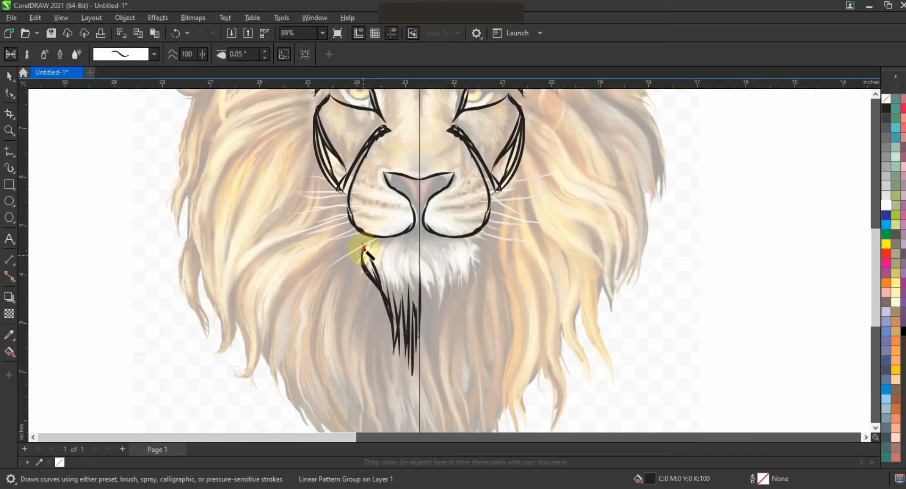
Group the beard strokes and mirror a copy of the group across the centre line
left_click(9, 76)
mouse_move(436, 226)
left_mouse_down()
mouse_move(329, 352)
mouse_move(341, 387)
left_mouse_up()
key("ctrl+g")
left_click_drag(357, 305, 432, 316)
right_click(432, 315)
left_click(730, 318)
scroll(540, 267, "down", 1)
left_click(531, 289)
key("shift+F2")
left_click(676, 289)
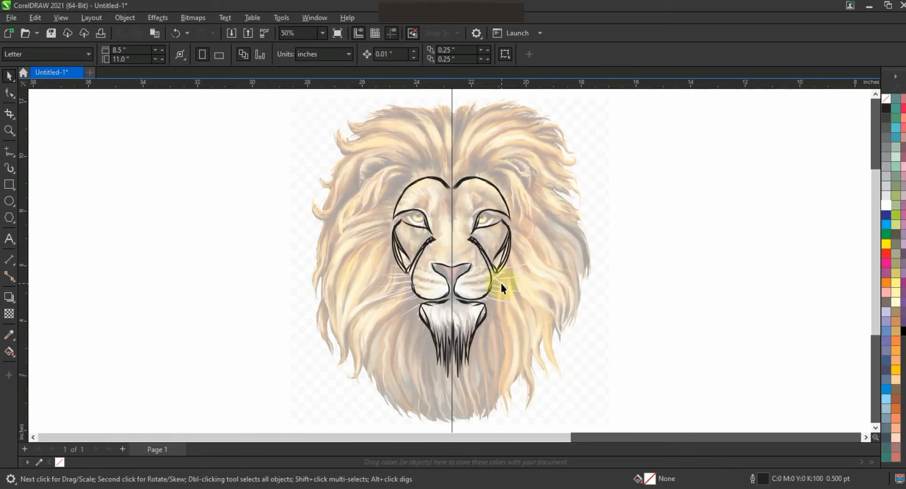
Brush the left half of the mane outline from the top of the head down to the pointed lower tip
left_click(9, 131)
left_click_drag(252, 99, 604, 255)
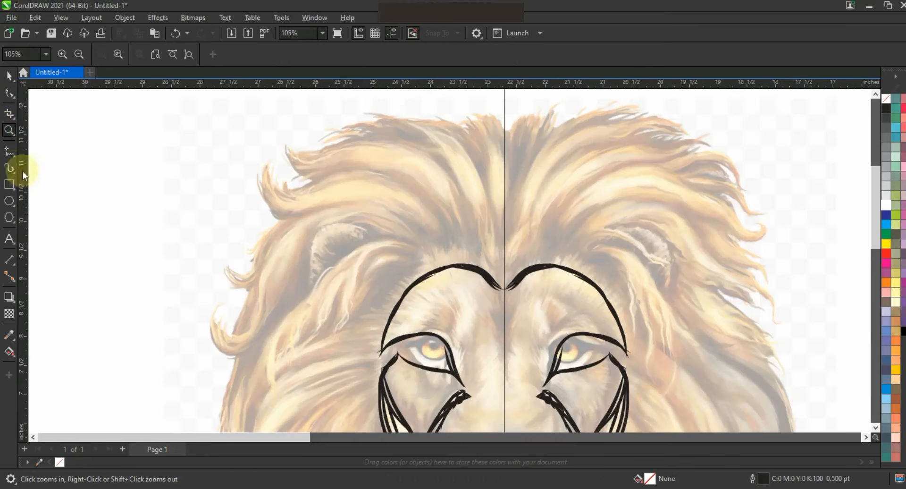
left_click(9, 168)
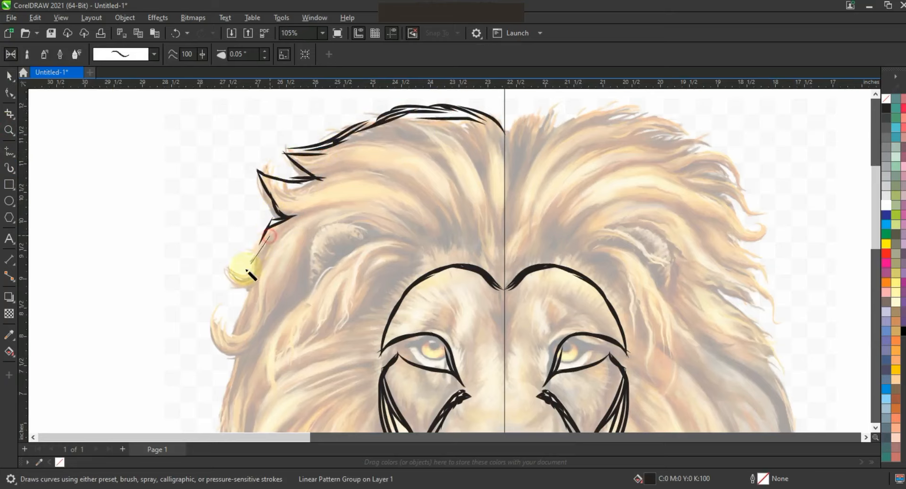
scroll(331, 226, "down", 5)
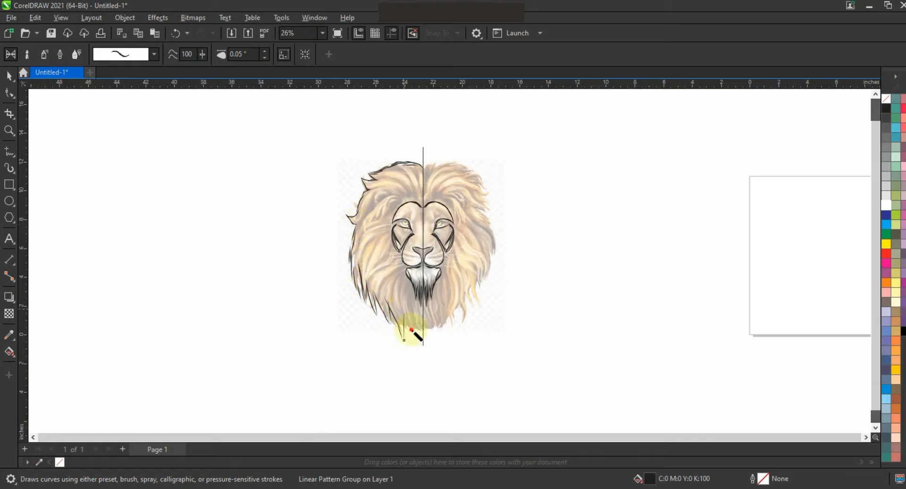
Group the left mane strokes and mirror a copy of the group to the right side of the head
left_click(9, 75)
left_click_drag(115, 98, 426, 378)
scroll(427, 377, "up", 2)
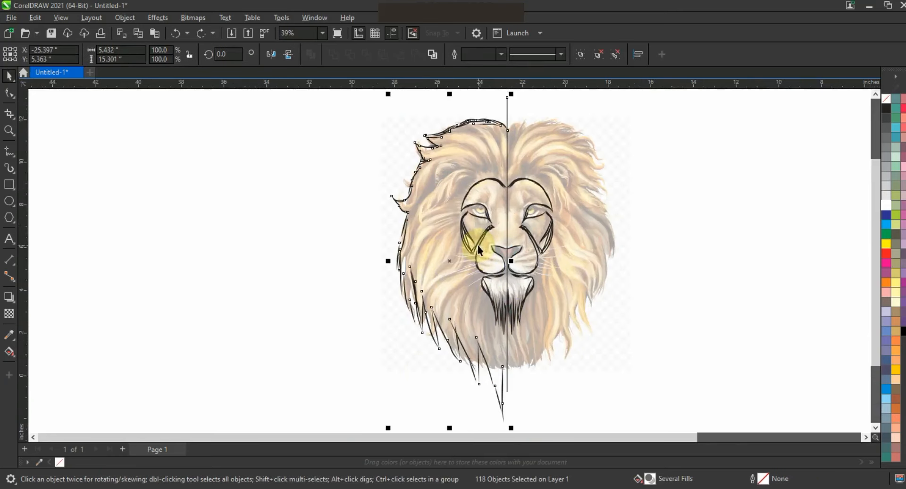
key("ctrl+g")
left_click_drag(388, 261, 551, 279)
right_click(551, 279)
left_click(708, 274)
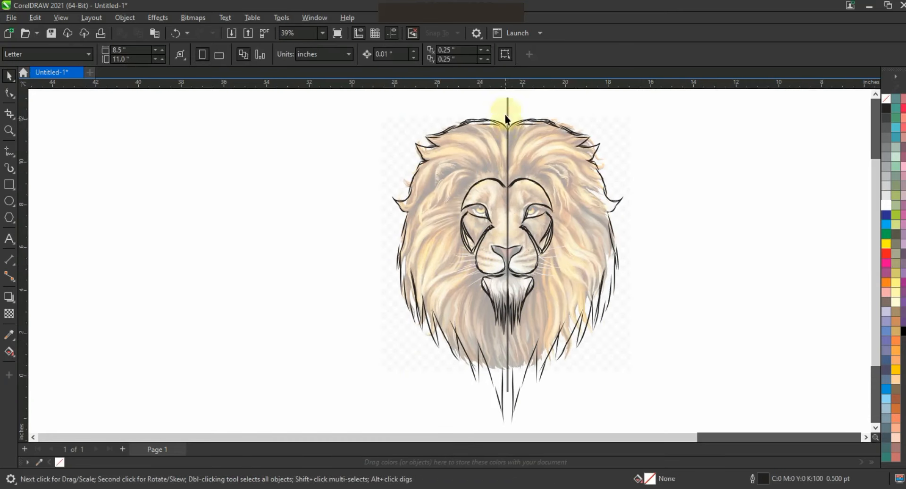
Delete the vertical centre line running through the lion sketch
key("Delete")
left_click(696, 199)
left_click(545, 144)
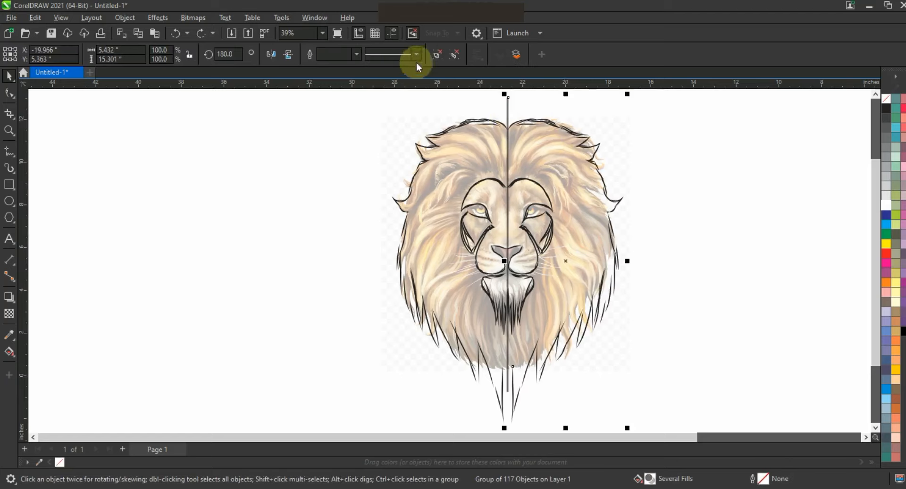
left_click(777, 217)
scroll(640, 236, "down", 3)
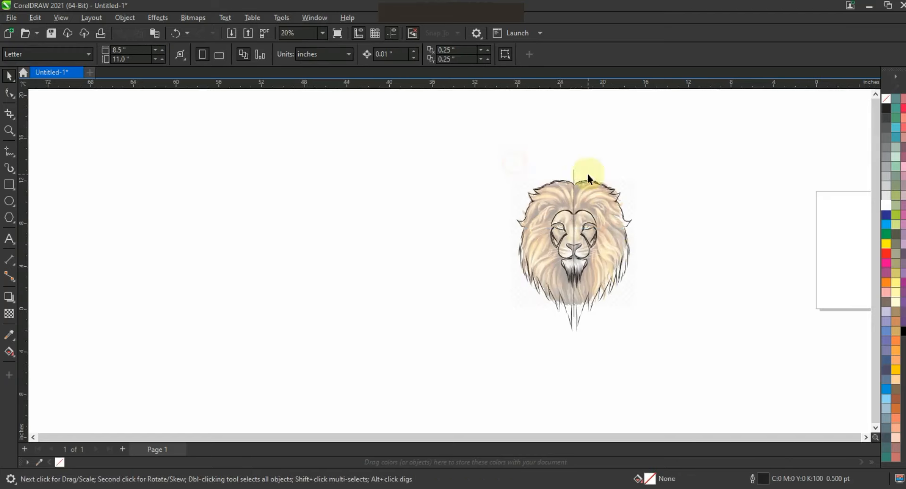
left_click(574, 179)
left_click(436, 59)
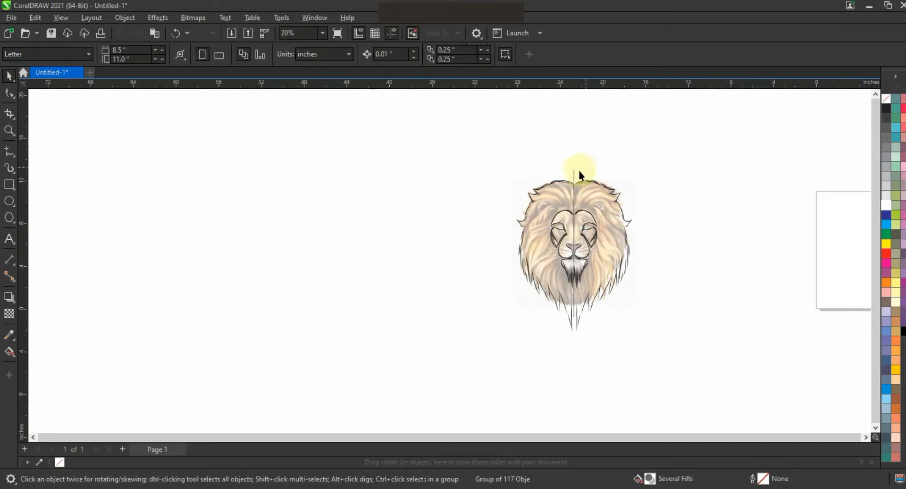
left_click(576, 173)
key("Delete")
Move the whole line sketch to the left, clear of the coloured reference lion
left_click_drag(448, 152, 636, 343)
left_click_drag(569, 257, 401, 252)
left_click(289, 236)
Convert the entire line sketch to a Grayscale (8-bit) bitmap at 300 dpi with a transparent background
key("z")
left_click_drag(338, 166, 651, 361)
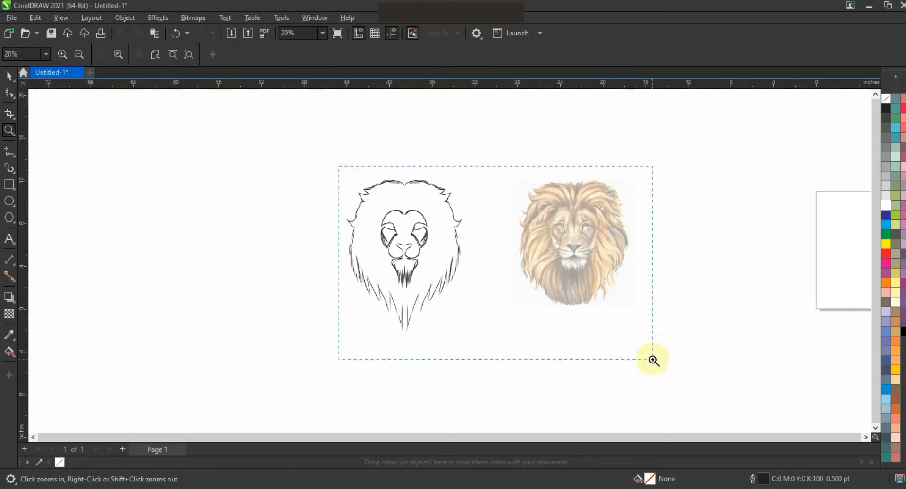
left_click(9, 75)
left_click_drag(168, 107, 411, 390)
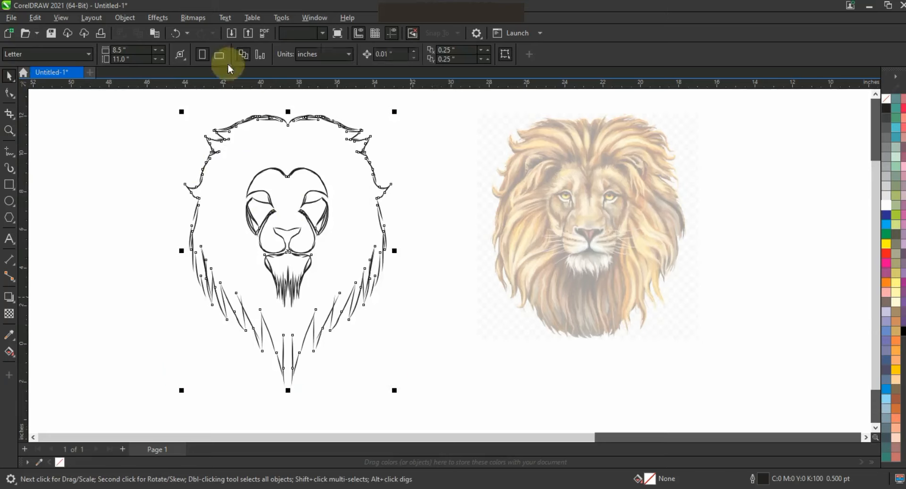
left_click(193, 17)
left_click(222, 32)
left_click(479, 215)
left_click(475, 244)
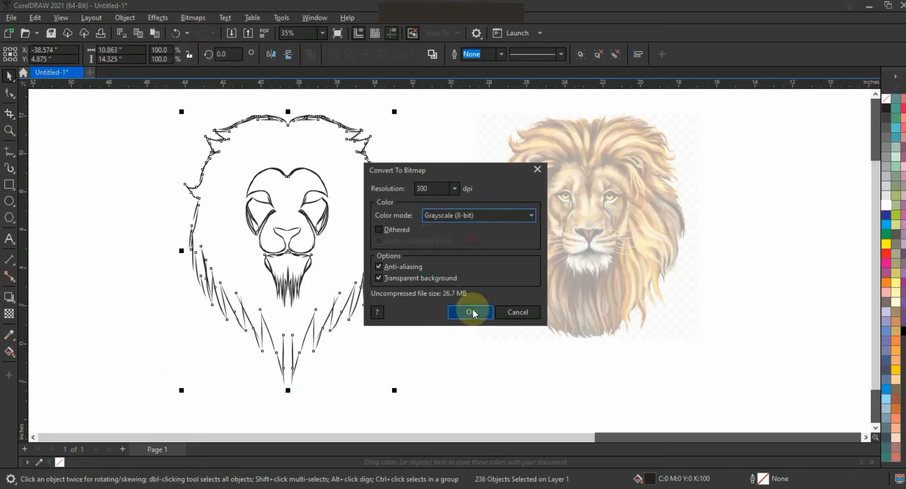
left_click(471, 311)
Apply a uniform transparency of 85 to the sketch bitmap
left_click(9, 313)
left_click(282, 401)
left_click_drag(282, 402, 289, 398)
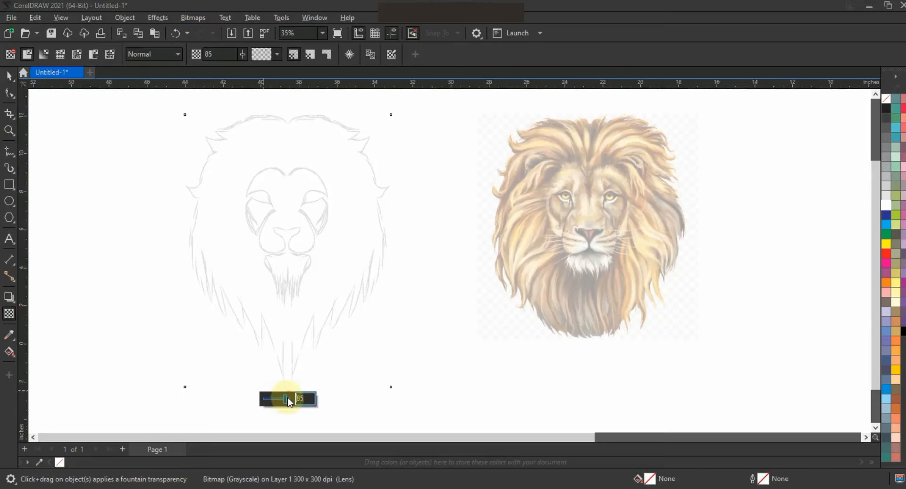
Choose the Pen tool and set the default outline width for graphic objects to 3 pt
left_click(9, 130)
left_click_drag(141, 102, 411, 238)
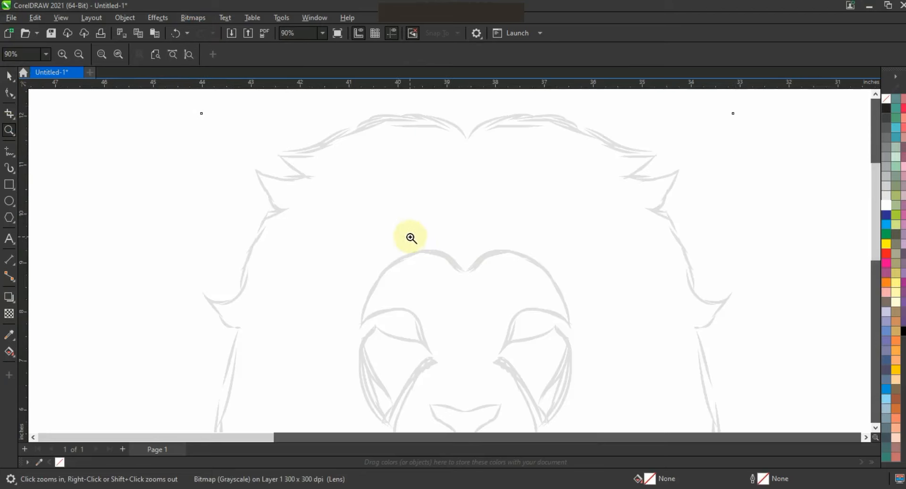
left_click(10, 151)
left_click(13, 155)
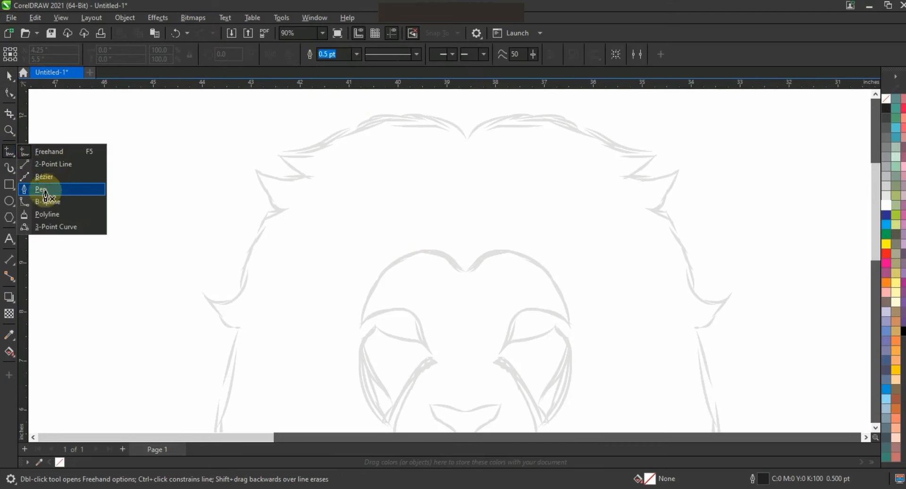
left_click(41, 189)
left_click(391, 53)
left_click(363, 116)
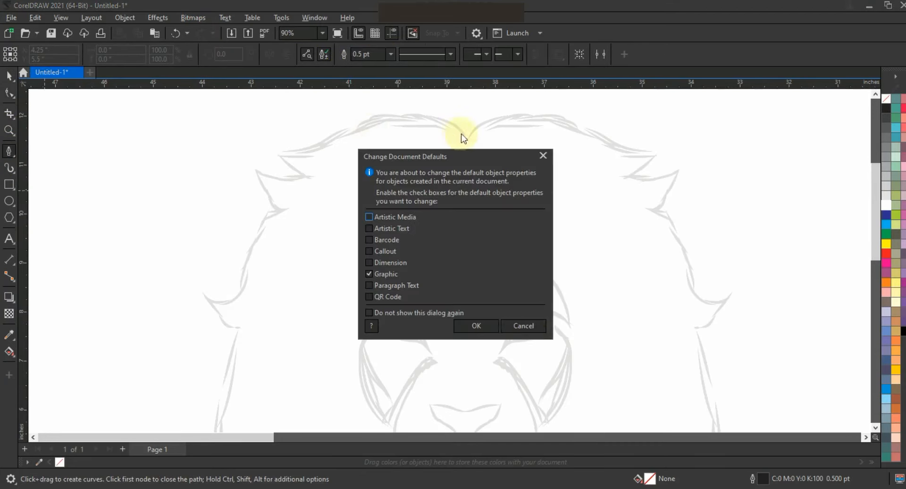
left_click(476, 326)
Trace the left half of the mane outline with straight pen segments from the top centre notch to the lower tip
left_click(467, 140)
left_click(273, 152)
left_click(311, 179)
left_click(257, 170)
left_click(246, 282)
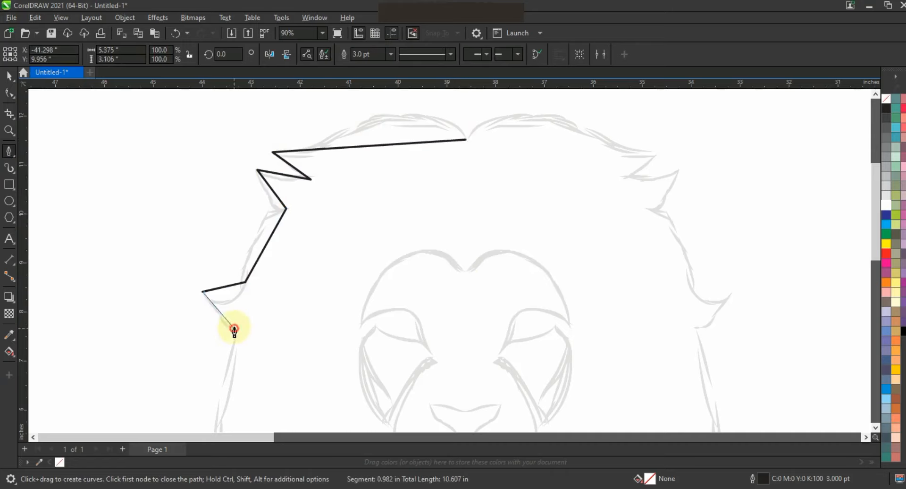
left_click(234, 329)
scroll(296, 221, "down", 2)
left_click(267, 334)
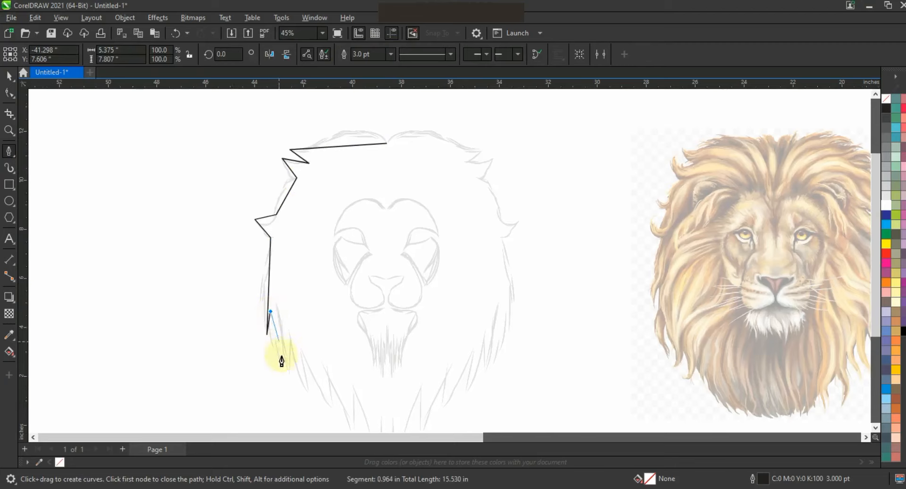
left_click(290, 371)
left_click(329, 403)
left_click(329, 374)
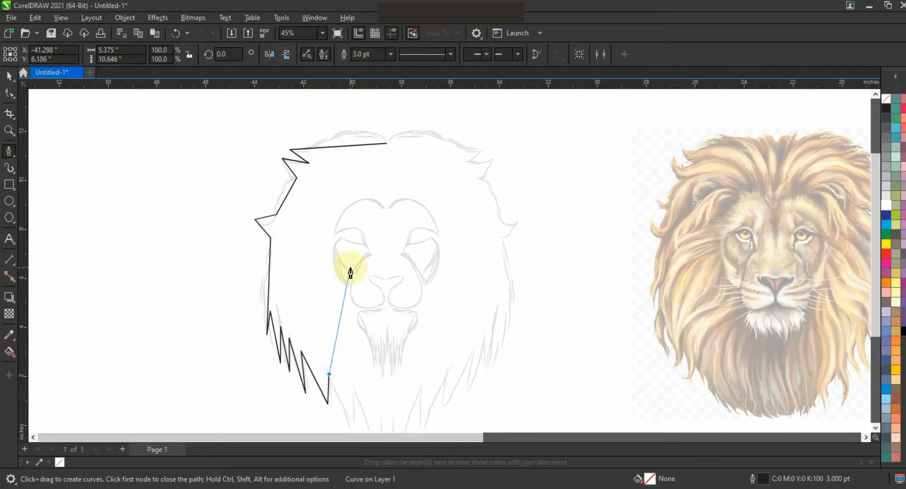
scroll(350, 273, "down", 2)
left_click(352, 326)
key("space")
Select the nodes of the traced mane path and bend its upper side segments to follow the sketched hair tufts
left_click(9, 126)
left_click_drag(255, 189, 457, 394)
left_click(9, 94)
left_click_drag(308, 108, 550, 413)
left_click(9, 130)
left_click_drag(361, 101, 562, 172)
key("F10")
left_click_drag(384, 190, 233, 214)
left_click_drag(189, 234, 158, 255)
left_click_drag(159, 285, 151, 298)
scroll(249, 177, "down", 1)
left_click_drag(193, 278, 183, 279)
left_click_drag(157, 312, 160, 324)
left_click_drag(155, 335, 153, 336)
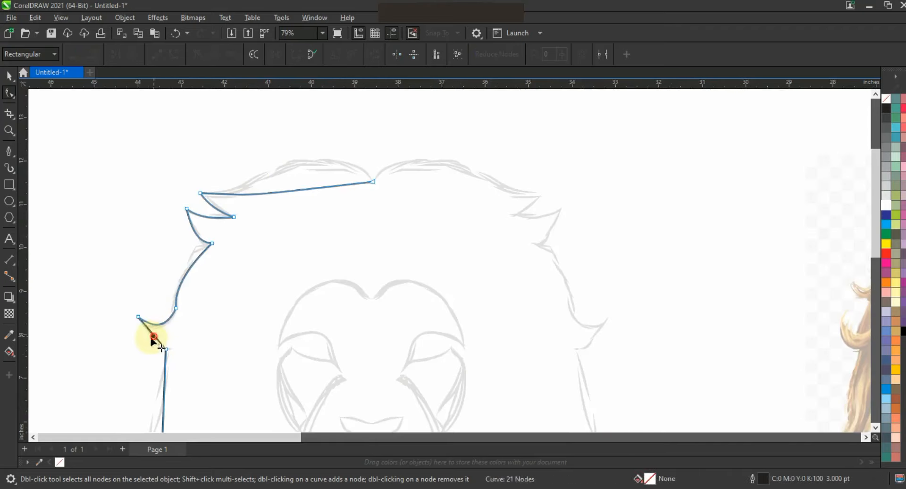
Bend the topmost segment of the mane path into an arc following the sketched crown
scroll(275, 205, "down", 1)
left_click_drag(268, 202, 335, 179)
left_click_drag(258, 203, 296, 165)
Curve the long side segment and the lower spiked segments of the mane path to match the sketched hair tips
scroll(347, 157, "down", 1)
left_click(9, 118)
left_click(9, 131)
left_click_drag(259, 218, 401, 332)
left_click(9, 93)
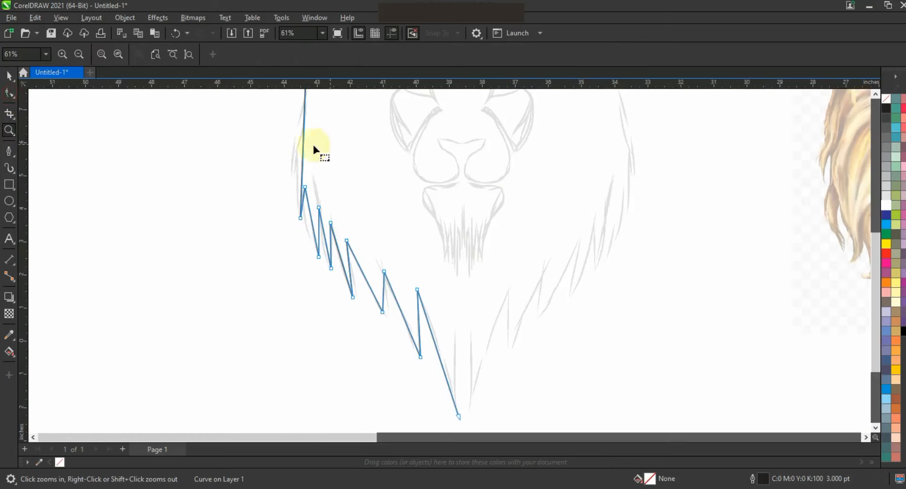
left_click_drag(303, 156, 294, 161)
left_click_drag(318, 216, 429, 354)
Mirror a copy of the curved mane half to the right to complete the symmetrical outline
scroll(418, 331, "down", 1)
left_click(9, 77)
left_click_drag(385, 261, 535, 285)
right_click(535, 284)
Combine the two mane halves into one curve and join their end nodes at the lower tip
left_click(407, 183, "shift")
left_click(310, 55)
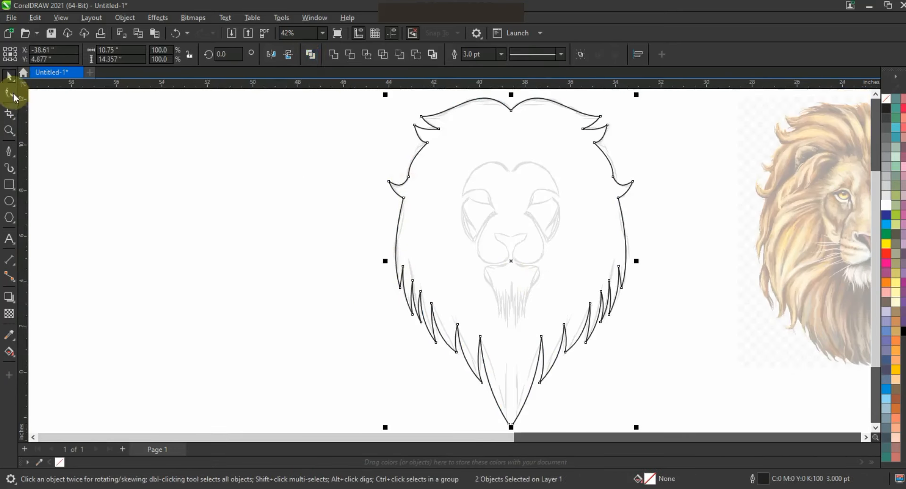
left_click(10, 93)
left_click_drag(492, 419, 528, 434)
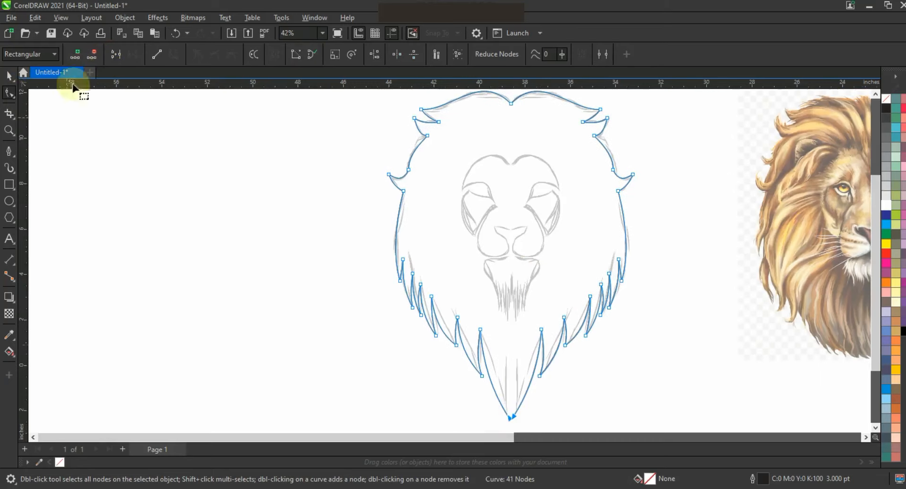
left_click(117, 56)
Give the mane shape a solid black fill with no outline and move it to the left of the sketch
key("space")
scroll(683, 312, "down", 2)
left_click(903, 331)
left_click_drag(617, 269, 475, 291)
right_click(883, 98)
left_click(687, 133)
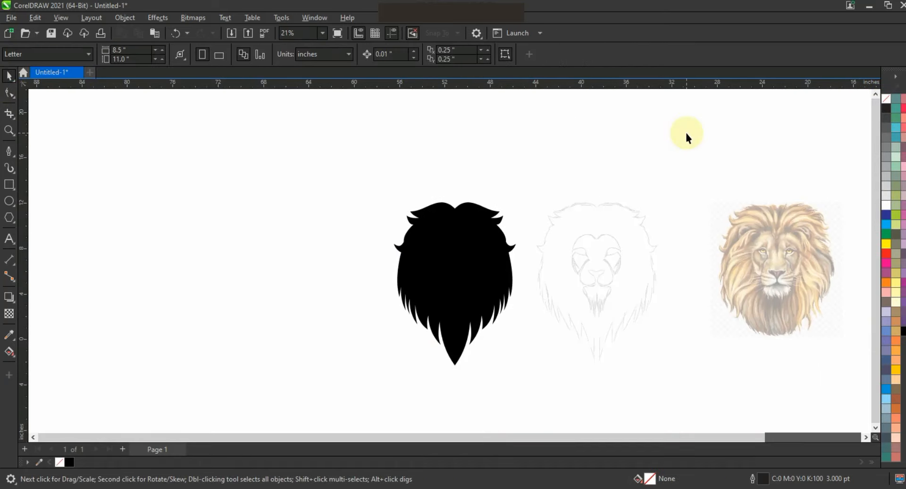
Trace the left half of the face as a closed path of straight pen segments around the forehead, eye, cheek and muzzle
left_click(8, 130)
left_click_drag(565, 220, 643, 323)
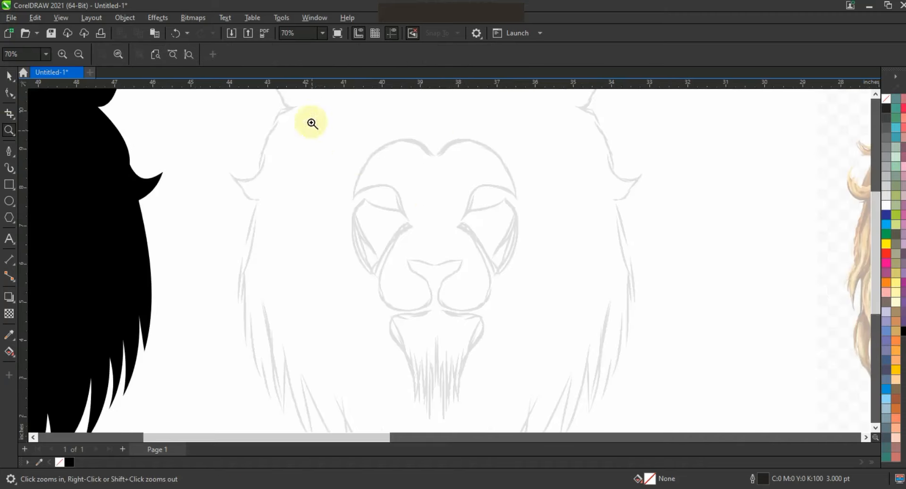
left_click_drag(293, 125, 601, 347)
left_click(9, 151)
left_click(418, 138)
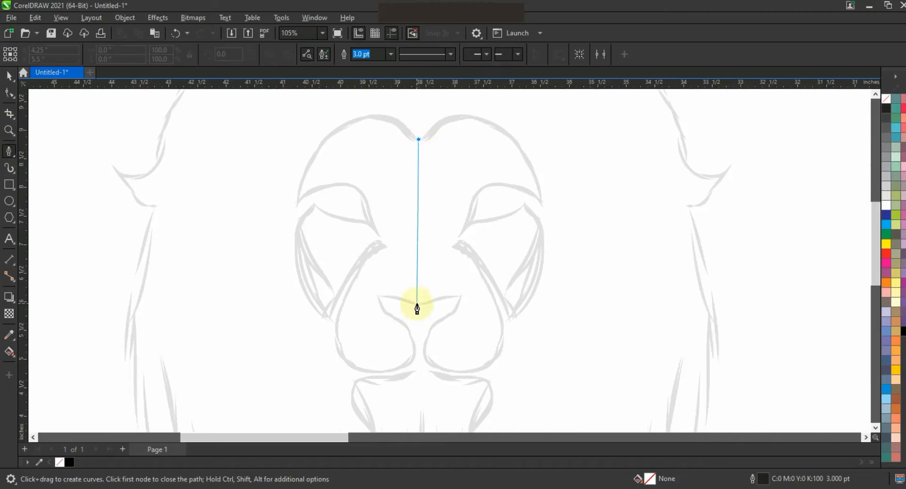
left_click(417, 303)
left_click(377, 293)
left_click(367, 367)
left_click(379, 243)
left_click(327, 315)
left_click(298, 227)
left_click(315, 204)
left_click(378, 235)
left_click(293, 203)
left_click(419, 139)
Bend the straight segments of the left face path into curves following the sketched forehead, eye, cheek, muzzle and nose lines
left_click(9, 94)
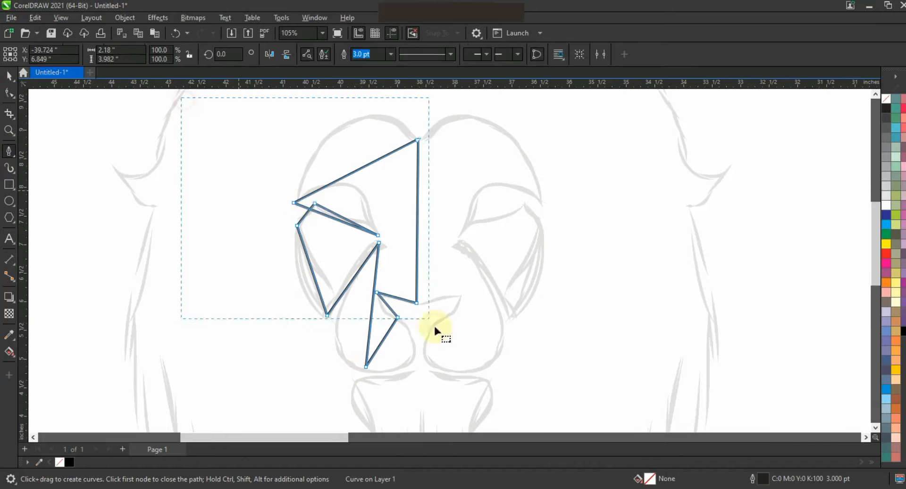
left_click_drag(378, 160, 385, 112)
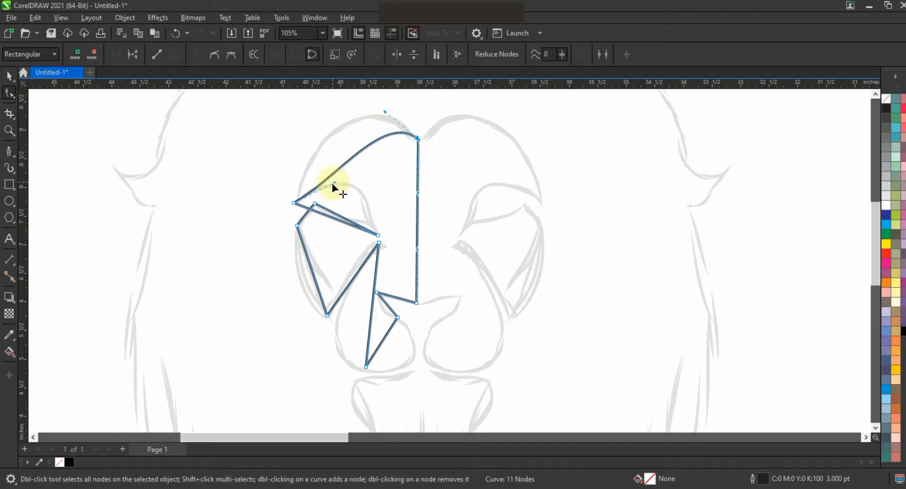
left_click_drag(340, 145, 340, 128)
left_click_drag(286, 206, 385, 160)
left_click_drag(336, 216, 302, 279)
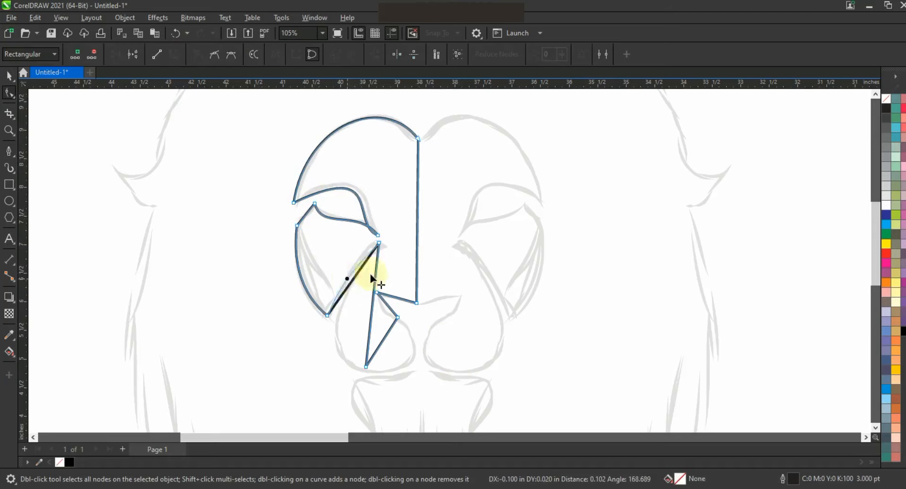
mouse_move(376, 287)
left_mouse_down()
mouse_move(364, 328)
mouse_move(308, 351)
left_mouse_up()
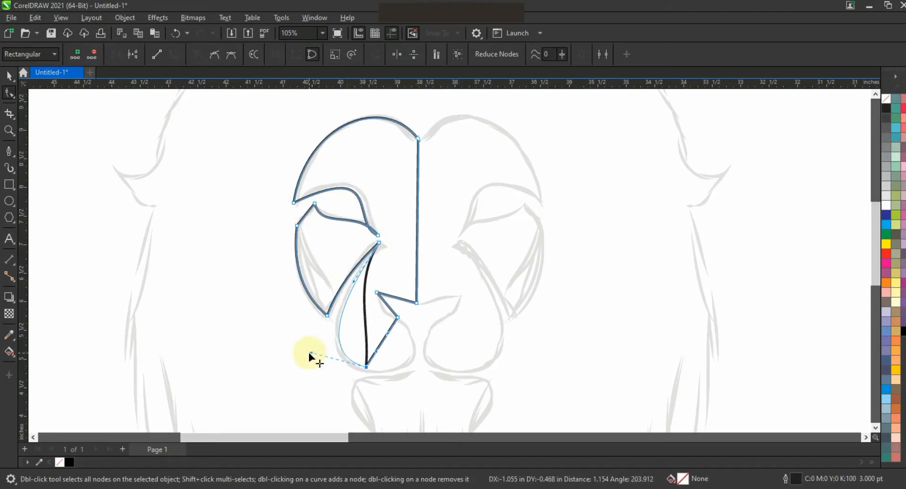
left_click_drag(383, 364, 420, 356)
mouse_move(384, 306)
left_mouse_down()
mouse_move(397, 312)
mouse_move(392, 295)
left_mouse_up()
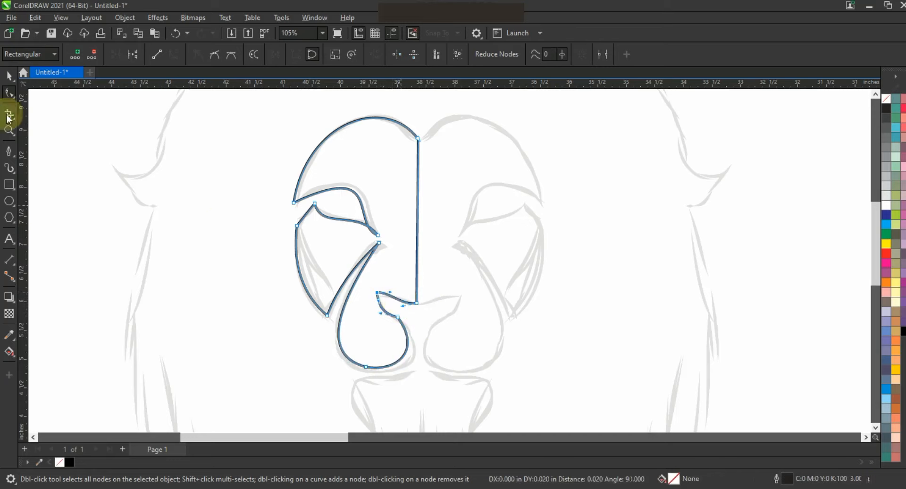
Mirror a slightly overlapping copy of the face half to the right and weld the two halves into one shape
left_click(9, 75)
left_click_drag(294, 245, 435, 277)
key("Left")
key("Left")
key("Left")
left_click(390, 196, "shift")
left_click(333, 54)
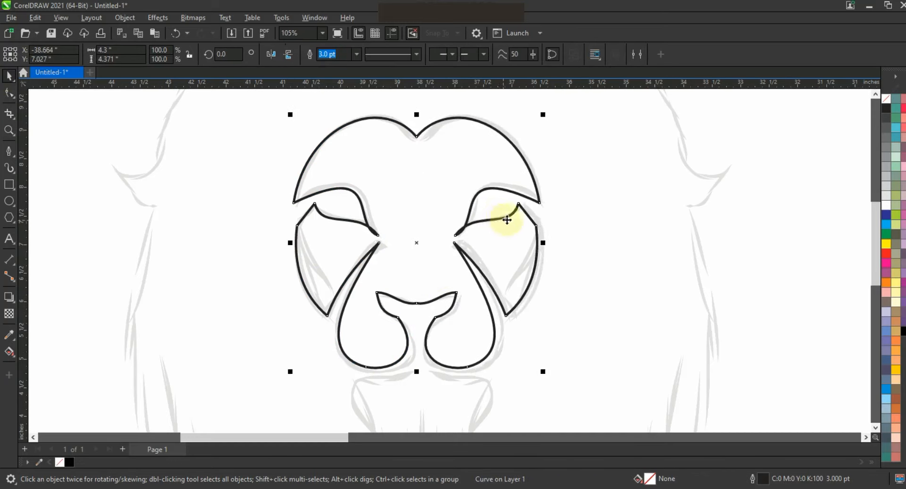
Fill the face shape with 30% black and centre it on the black mane shape horizontally and vertically
scroll(496, 212, "down", 5)
left_click(886, 176)
left_click(358, 251, "shift")
key("c")
key("e")
left_click(145, 263)
Trace the left half of the chin and beard as a closed path with jagged tips, and curve its side and upper edge
left_click(9, 130)
scroll(516, 289, "up", 3)
left_click(387, 221)
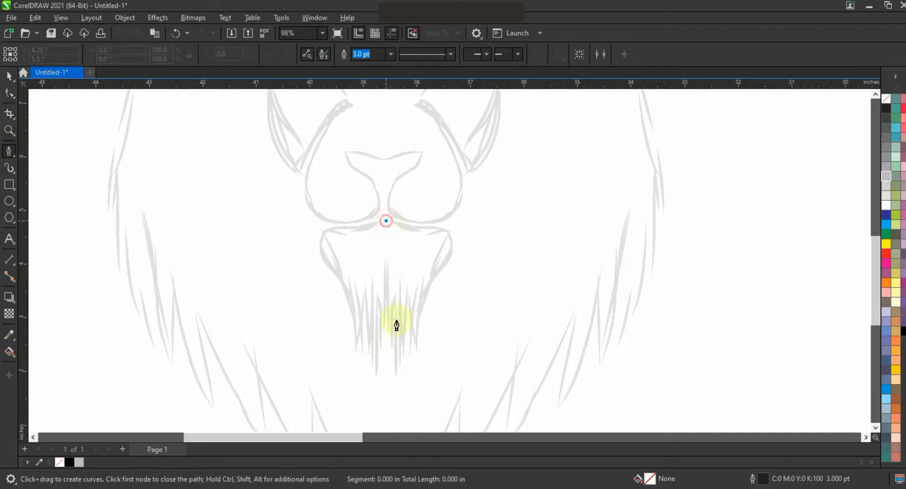
left_click(386, 377)
left_click(379, 301)
left_click(377, 379)
left_click(372, 294)
left_click(363, 358)
left_click(356, 298)
left_click(355, 351)
left_click(325, 233)
left_click(386, 221)
left_click(9, 93)
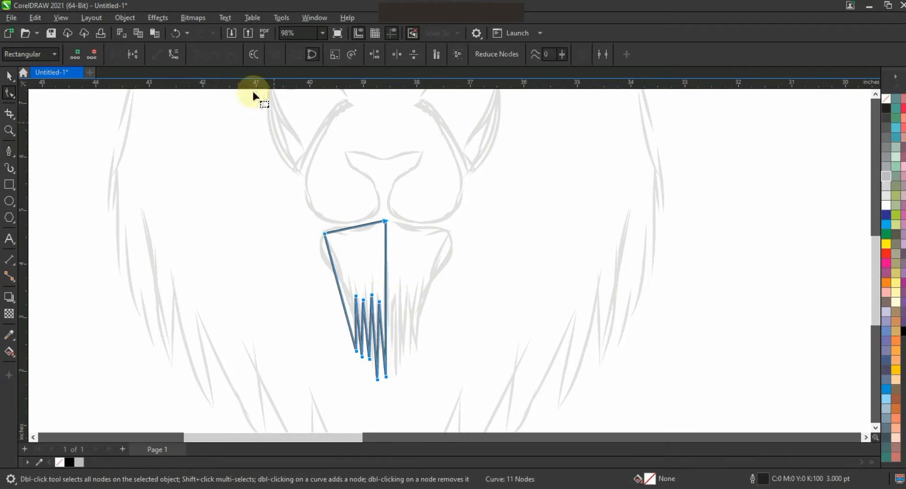
left_click_drag(333, 272, 344, 311)
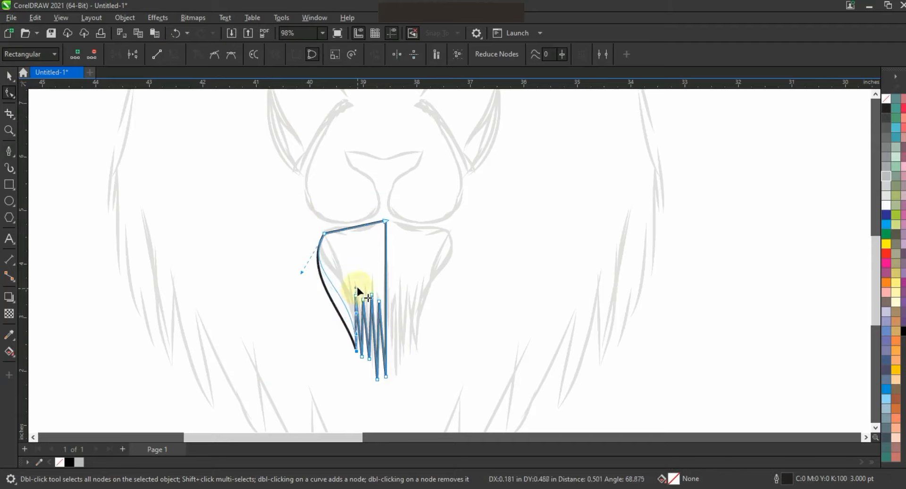
Mirror a copy of the beard half to the right and weld both halves into one shape
left_click(9, 75)
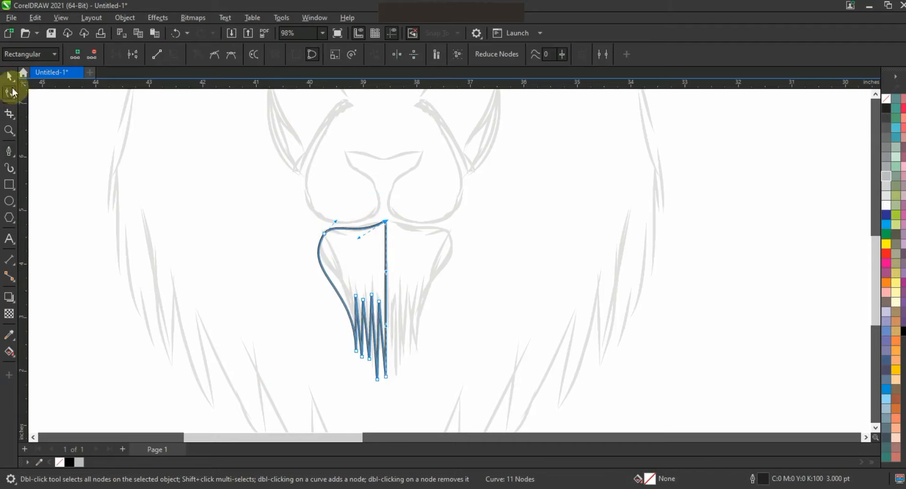
left_click_drag(315, 300, 455, 300)
left_click(380, 230, "shift")
left_click(336, 52)
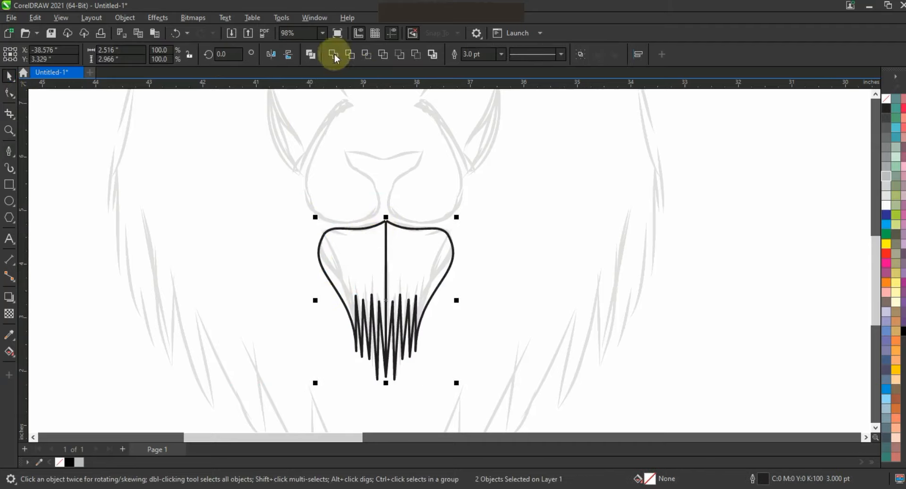
Fill the beard with 30% black, centre it horizontally under the face on the mane, and remove the outlines of both shapes
scroll(530, 243, "down", 5)
left_click(887, 178)
left_click(348, 236, "shift")
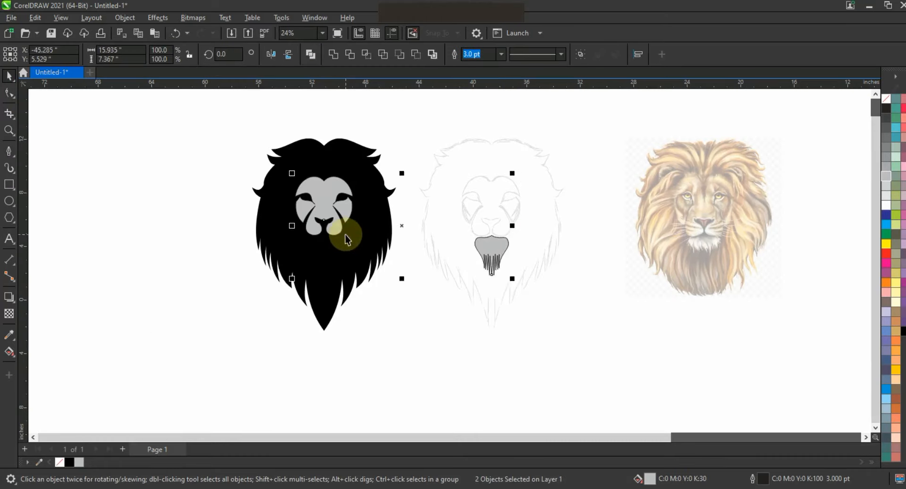
key("c")
right_click(874, 110)
left_click(873, 111)
left_click(127, 150)
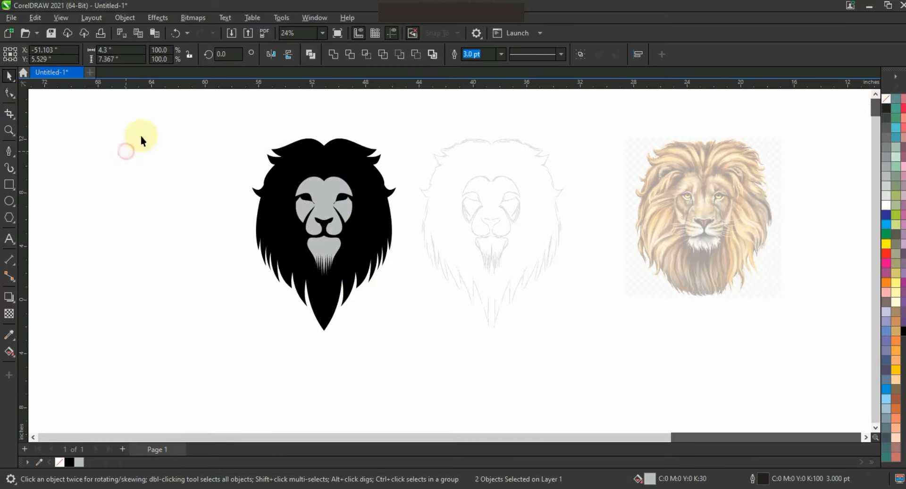
Change the fill of the face and beard shapes to white
left_click(325, 198)
left_click(324, 245, "shift")
left_click(887, 205)
left_click(218, 307)
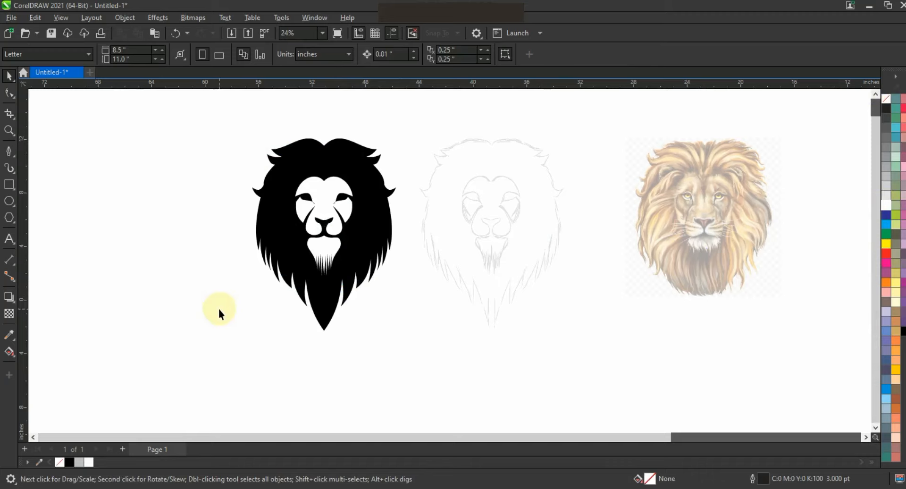
left_click(9, 130)
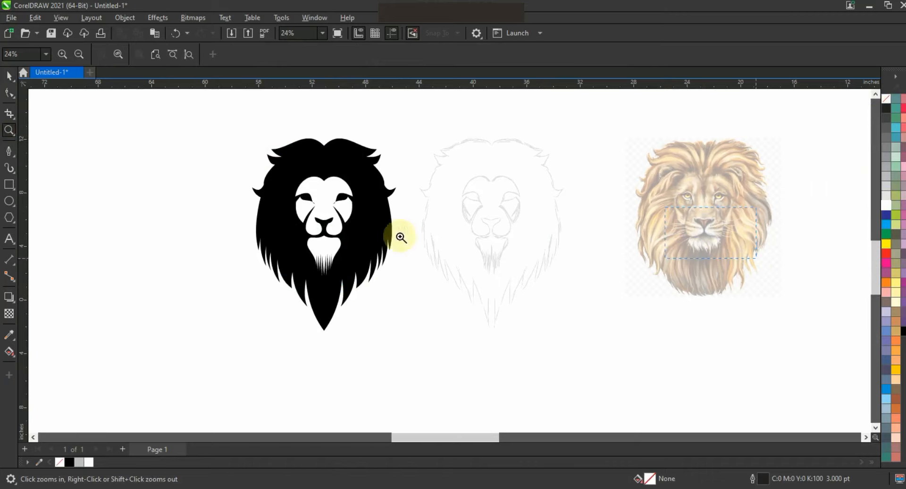
left_click(363, 260)
left_click(225, 258)
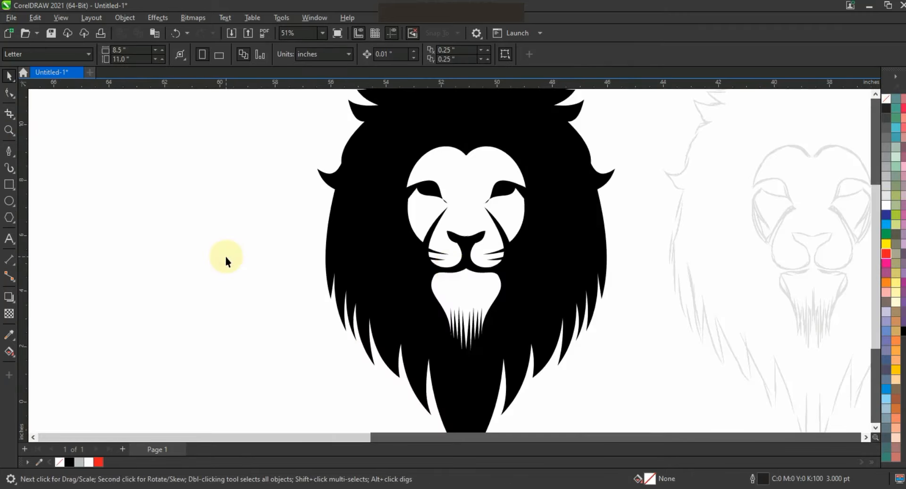
scroll(226, 258, "down", 2)
left_click_drag(180, 177, 553, 351)
key("shift+F2")
left_click(531, 347)
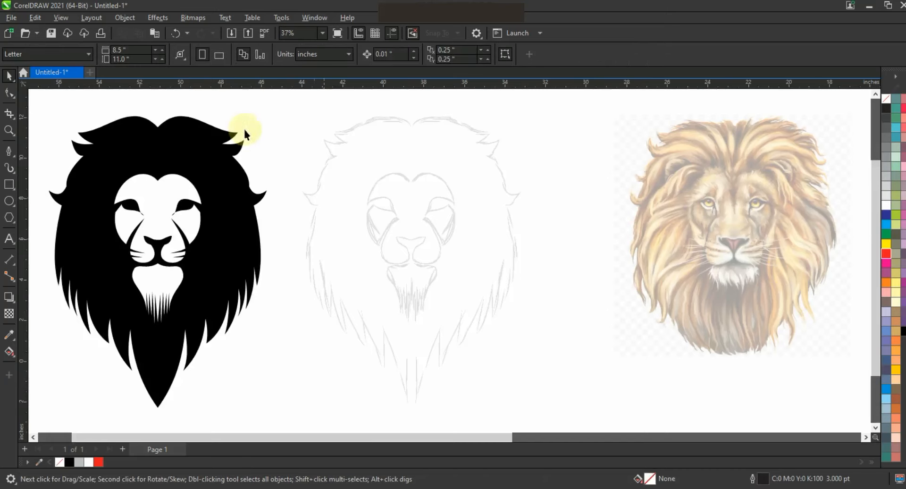
Paint tapered Artistic Media hair strands with a 0.23" stroke width over the upper left mane of the reference lion
key("z")
left_click(9, 167)
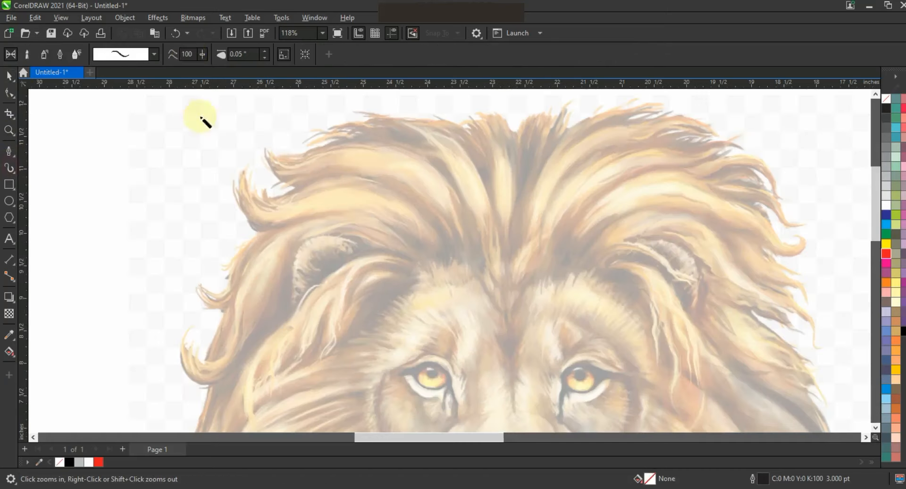
left_click_drag(417, 141, 398, 131)
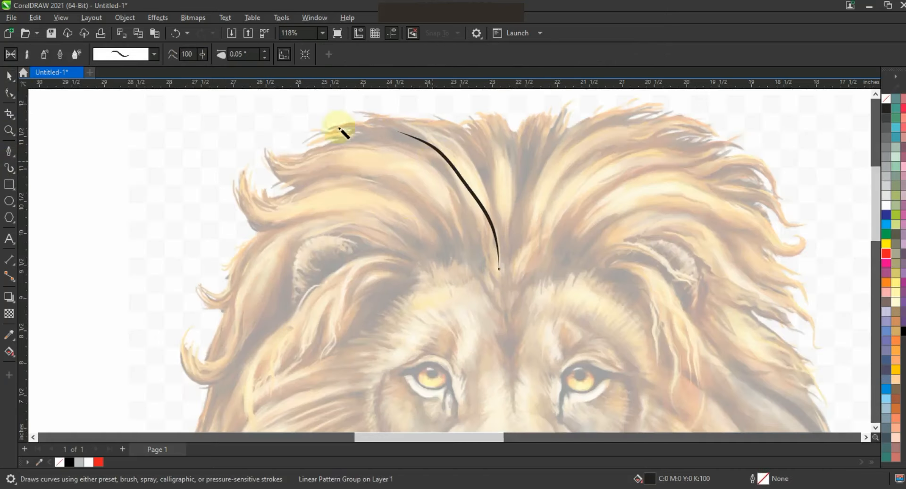
left_click(266, 52)
mouse_move(492, 258)
left_mouse_down()
mouse_move(391, 158)
mouse_move(309, 161)
mouse_move(373, 182)
mouse_move(324, 176)
left_mouse_up()
left_click_drag(271, 206, 247, 195)
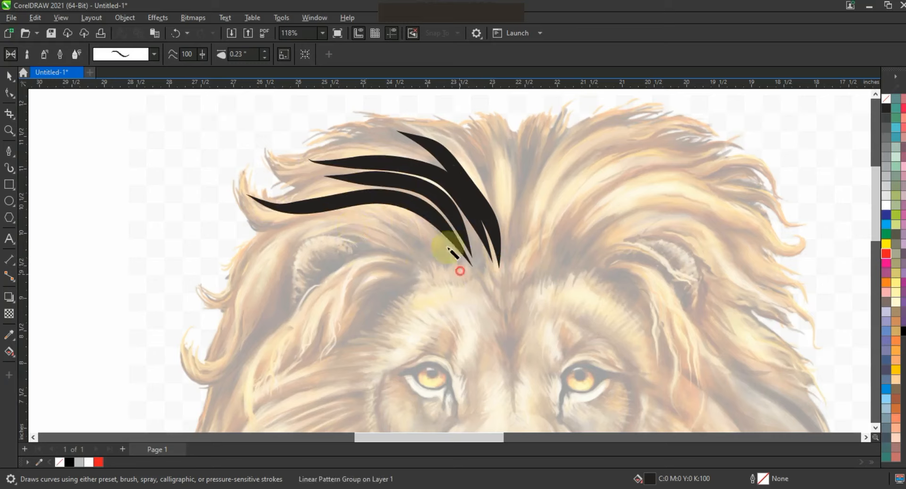
left_click_drag(267, 251, 266, 250)
mouse_move(432, 281)
left_mouse_down()
mouse_move(293, 298)
mouse_move(230, 352)
left_mouse_up()
Paint more tapered brush strands down the left side and lower part of the reference lion's mane
scroll(484, 201, "down", 3)
left_click_drag(358, 280, 360, 288)
mouse_move(423, 248)
left_mouse_down()
mouse_move(356, 330)
mouse_move(363, 350)
mouse_move(356, 394)
left_mouse_up()
mouse_move(411, 287)
left_mouse_down()
mouse_move(389, 309)
mouse_move(358, 391)
mouse_move(391, 328)
mouse_move(352, 407)
left_mouse_up()
mouse_move(412, 307)
left_mouse_down()
mouse_move(384, 335)
mouse_move(365, 404)
left_mouse_up()
left_click_drag(415, 322, 372, 416)
left_click_drag(416, 340, 380, 431)
scroll(409, 355, "down", 1)
mouse_move(423, 286)
left_mouse_down()
mouse_move(418, 352)
mouse_move(424, 294)
mouse_move(420, 351)
mouse_move(428, 303)
mouse_move(427, 358)
left_mouse_up()
mouse_move(425, 303)
left_mouse_down()
mouse_move(432, 346)
mouse_move(441, 330)
mouse_move(434, 343)
mouse_move(454, 347)
left_mouse_up()
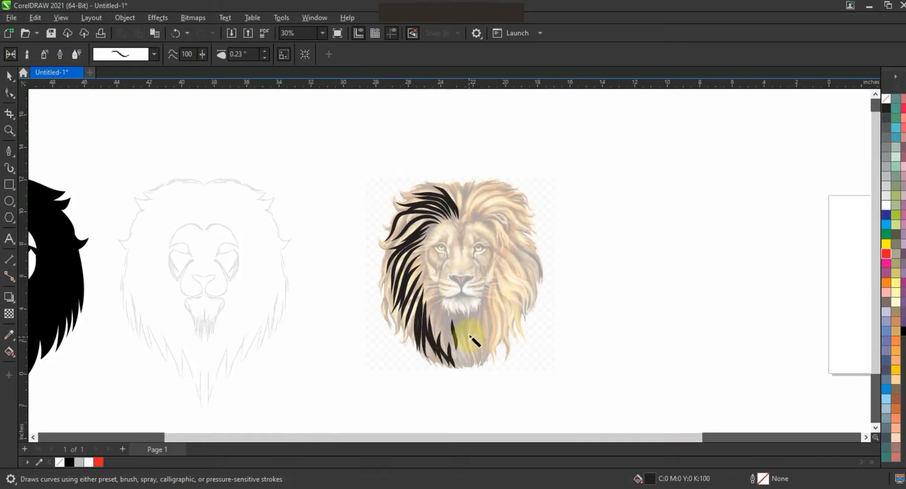
Fill all the brush strands with 80% black, move them onto the left half of the black mane, and group them
left_click(9, 76)
left_click_drag(330, 124, 489, 383)
left_click(886, 128)
scroll(490, 234, "down", 1)
left_click_drag(468, 220, 239, 222)
key("ctrl+g")
left_click(324, 309)
Mirror a copy of the grey strand group onto the right half of the mane
left_click(9, 131)
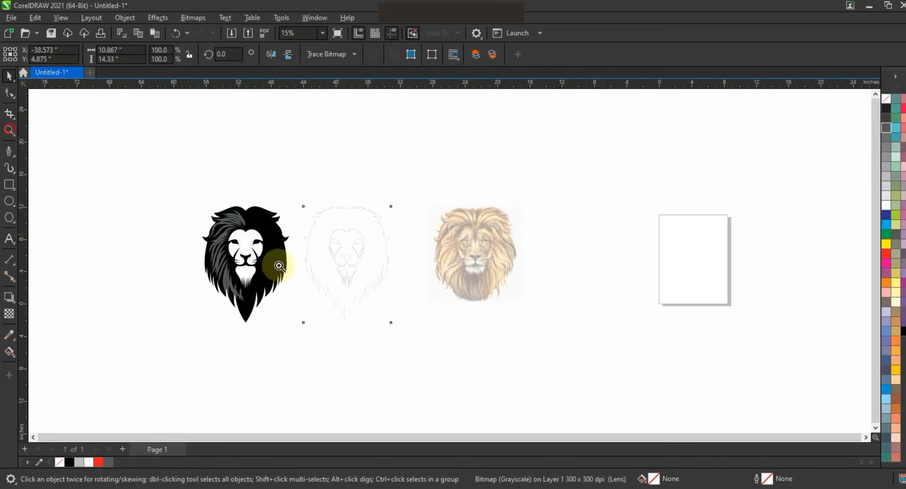
left_click_drag(170, 190, 530, 343)
left_click(9, 76)
left_click(171, 227)
left_click_drag(128, 235, 240, 236)
right_click(241, 236)
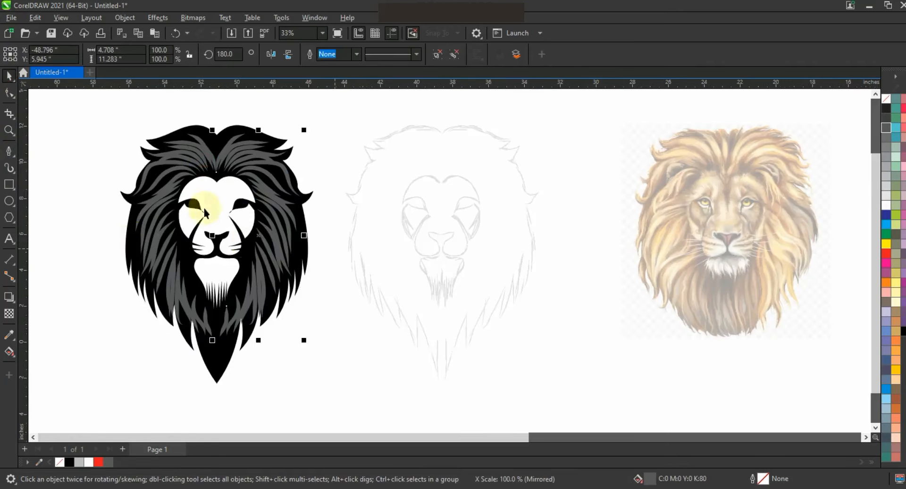
Try to combine the two strand groups with the black mane shape
left_click(180, 163, "shift")
left_click(229, 361, "shift")
key("ctrl+l")
left_click(120, 347)
key("ctrl+z")
left_click(228, 357)
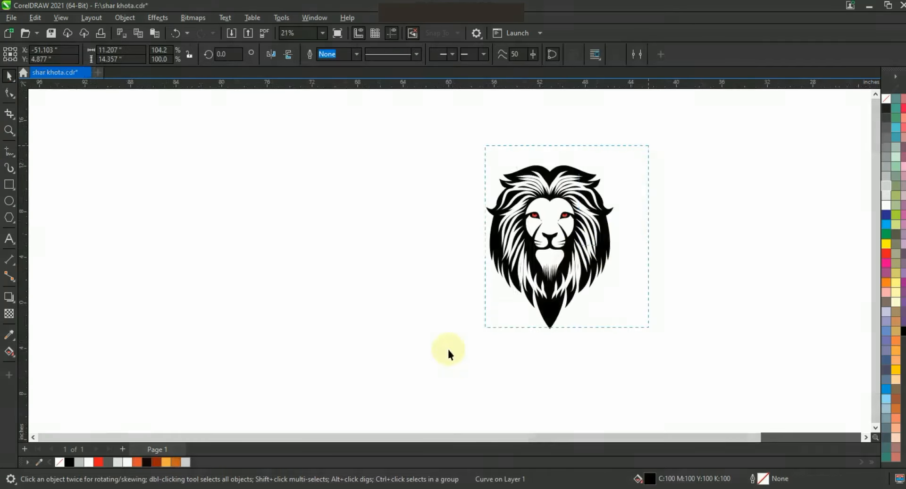
left_click_drag(444, 352, 444, 352)
left_click(670, 219)
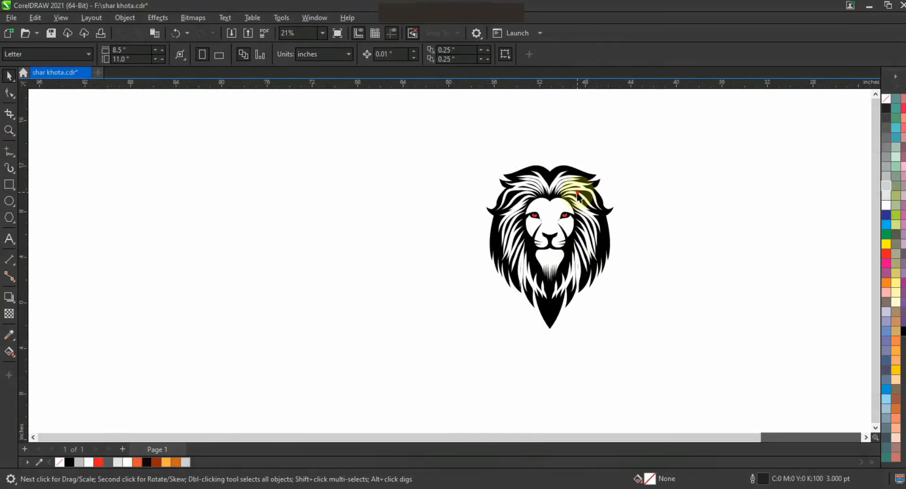
left_click(562, 206)
left_click_drag(558, 191, 384, 201)
key("ctrl+z")
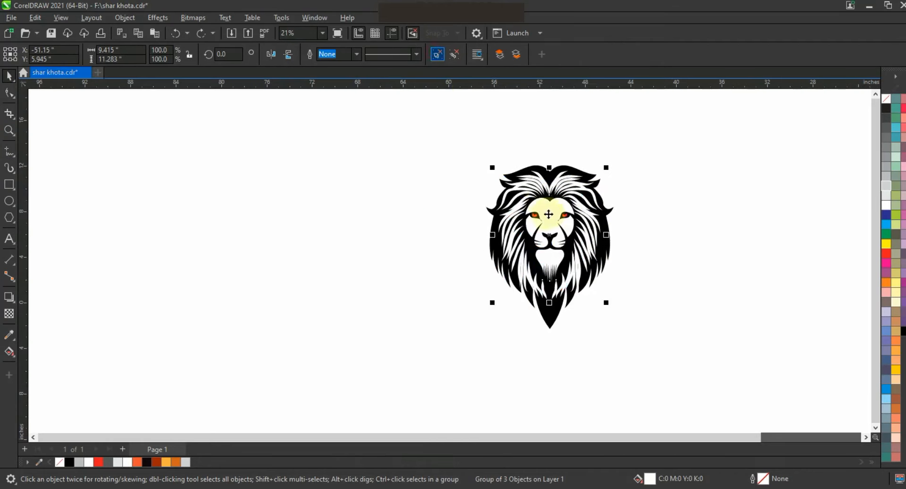
key("ctrl+z")
Place a copy of the white strand group to the left of the lion, fill it black and ungroup it
left_click_drag(569, 186, 390, 186)
left_click(886, 109)
left_click(437, 54)
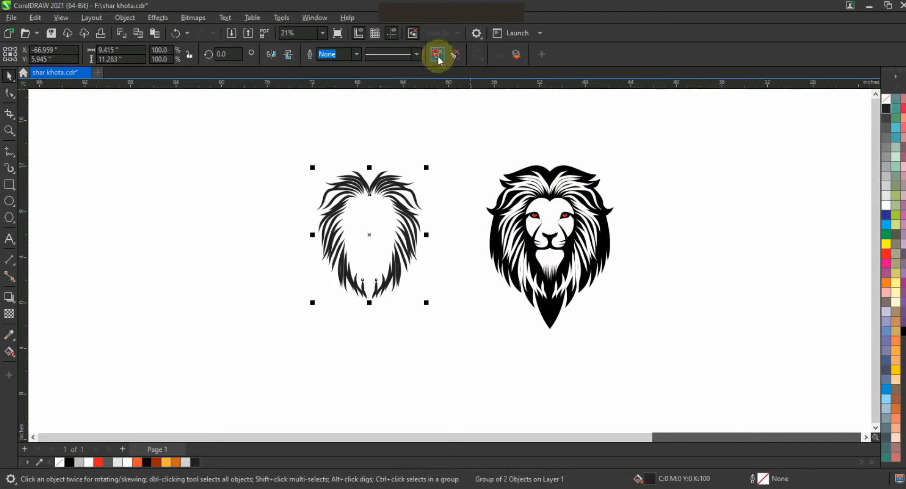
Create a single outlined curve from the black strands, place it to the right of the lion and fill it red
left_click(458, 156)
left_click(403, 213)
left_click_drag(711, 219, 755, 212)
left_click(889, 256)
left_click(810, 211)
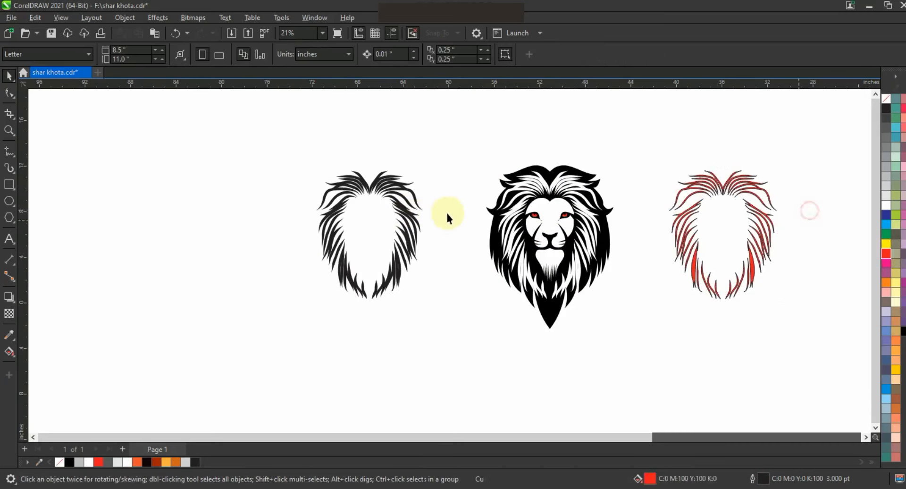
Delete the black strand copy and the white strands on the lion's mane
left_click_drag(329, 315, 325, 318)
key("Delete")
left_click(599, 196)
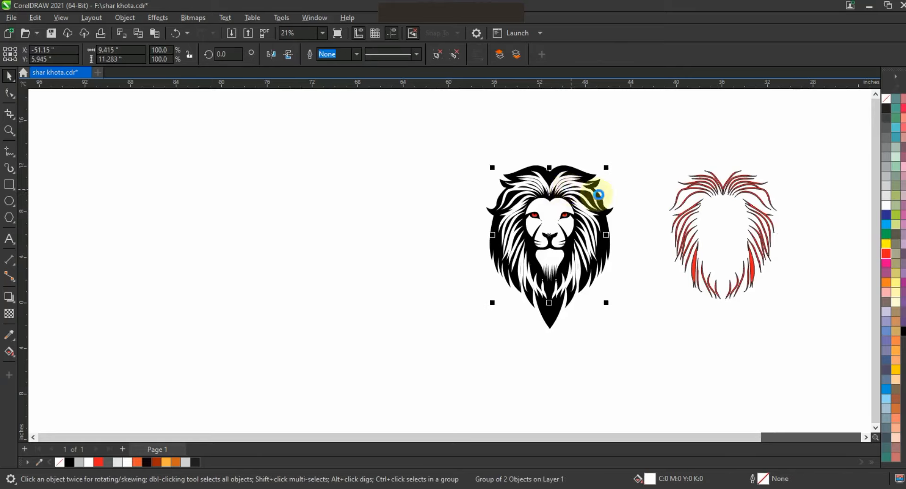
key("Delete")
Centre the red strand curve horizontally over the lion's black mane
left_click(687, 228)
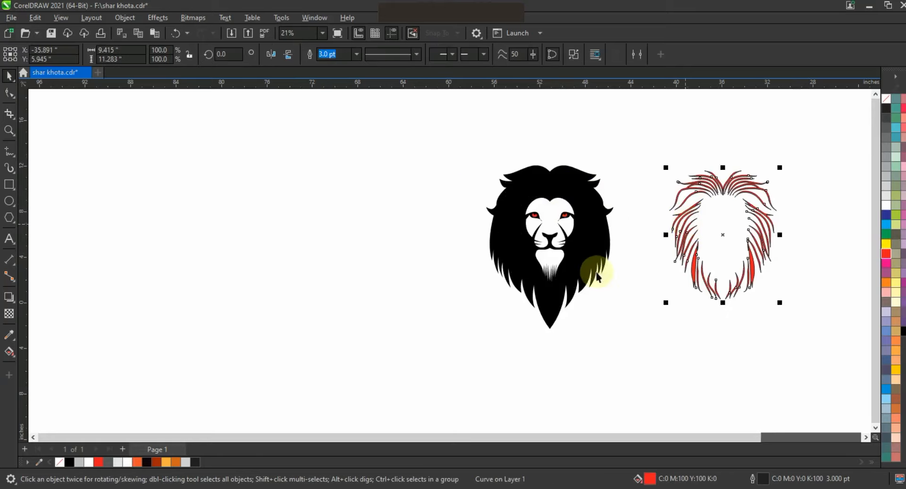
key("c")
left_click(607, 301)
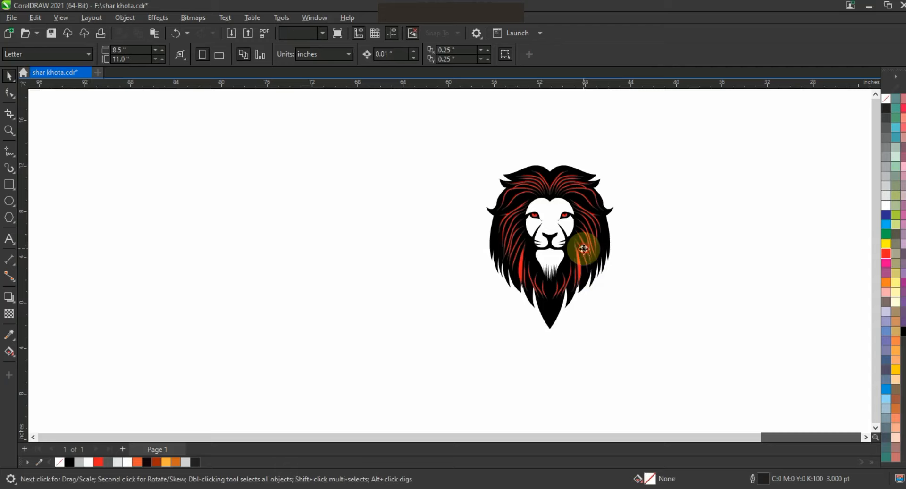
Remove the outline of the mane strands and fill them with orange #D06618
left_click(584, 251)
right_click(876, 108)
left_click(874, 107)
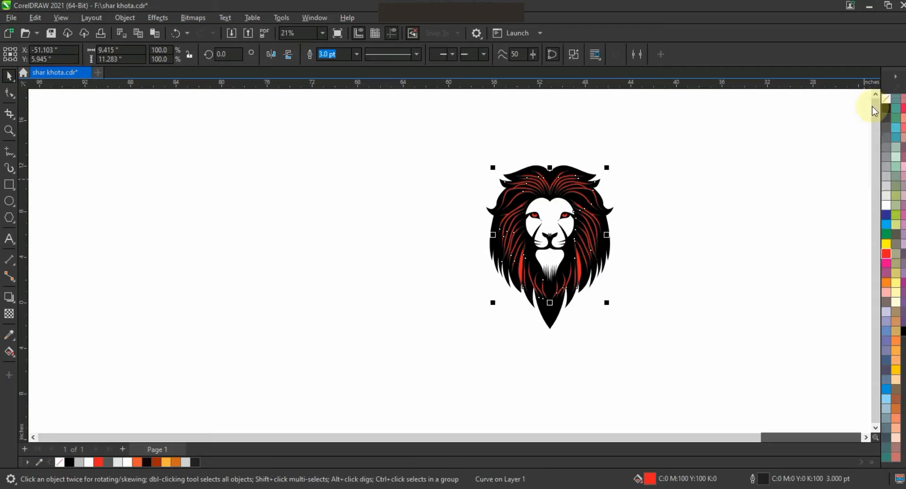
left_click(176, 462)
left_click(615, 296)
Enlarge the orange mane strands about their centre to 101.8%
scroll(607, 258, "up", 1)
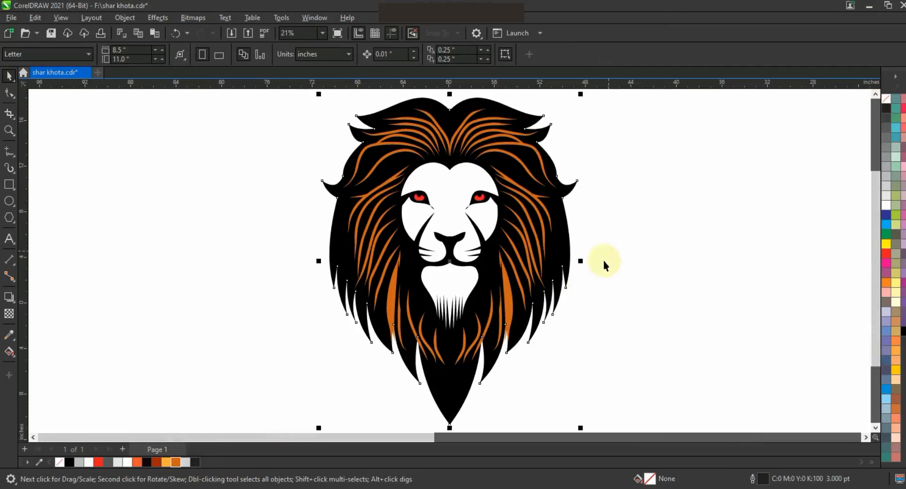
left_click(510, 296)
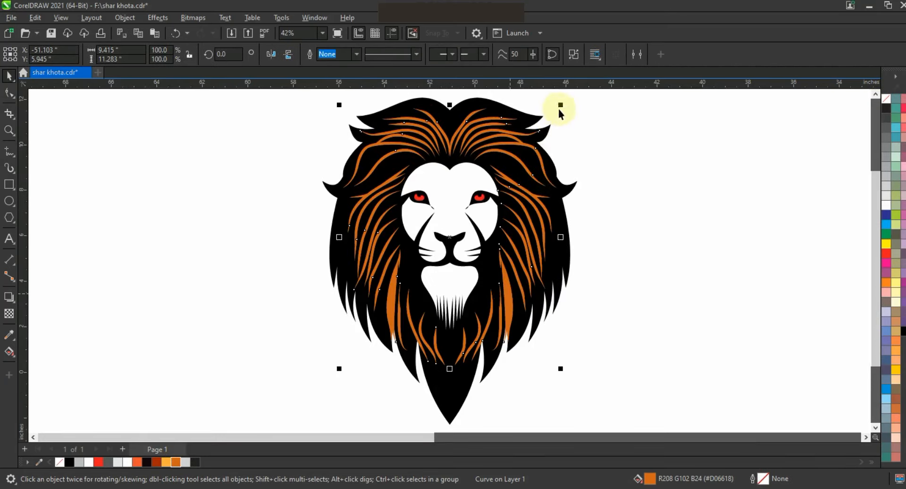
left_click_drag(561, 107, 565, 105)
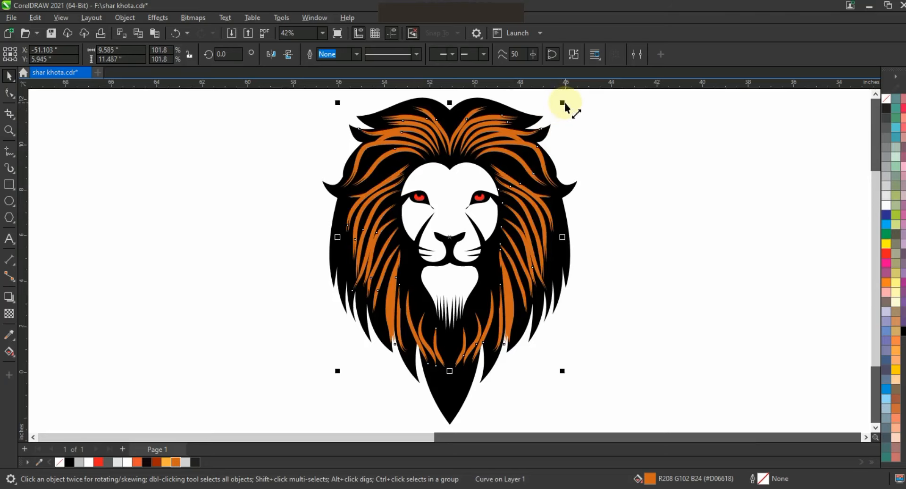
Fill the enlarged mane strands with light orange #FCB040 and move them one level back
left_click(169, 462)
key("ctrl+Page_Down")
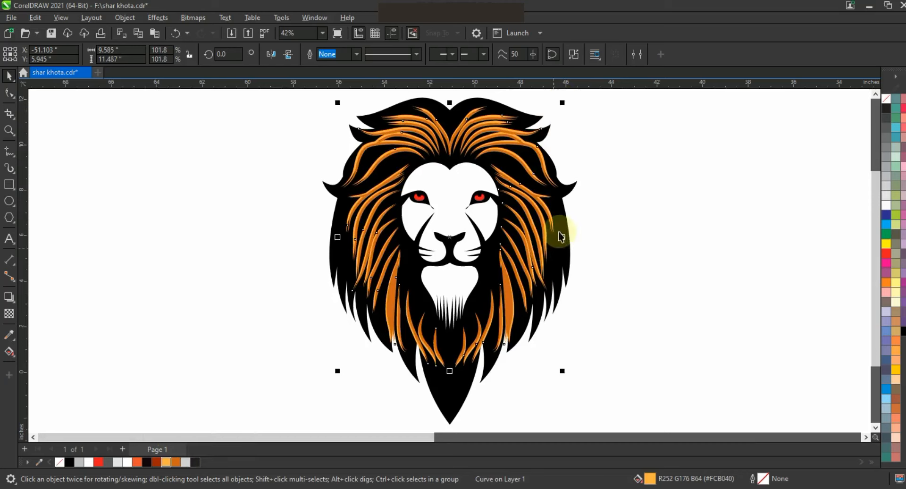
left_click_drag(564, 239, 566, 241)
left_click(612, 252)
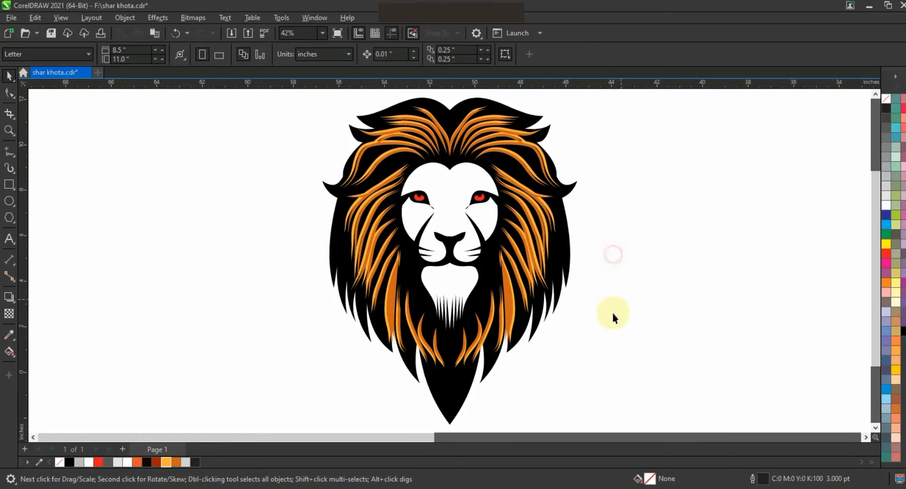
Draw a curve about 0.69 inches wide from the cheek line to the nose and mirror a copy to the other cheek
left_click(475, 226)
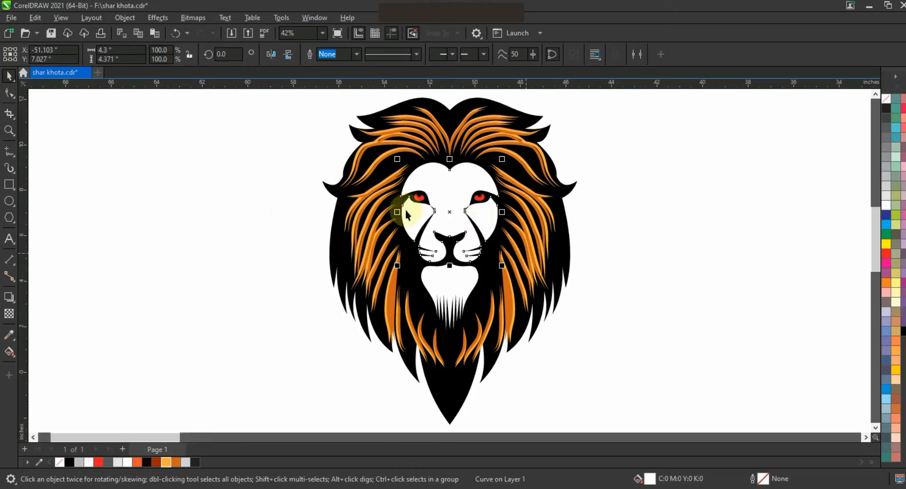
scroll(432, 217, "up", 2)
left_click(10, 151)
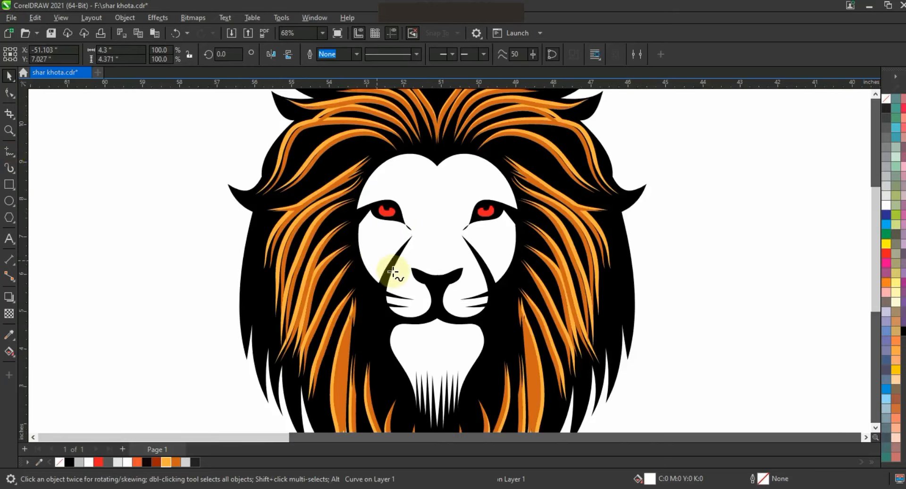
left_click(390, 269)
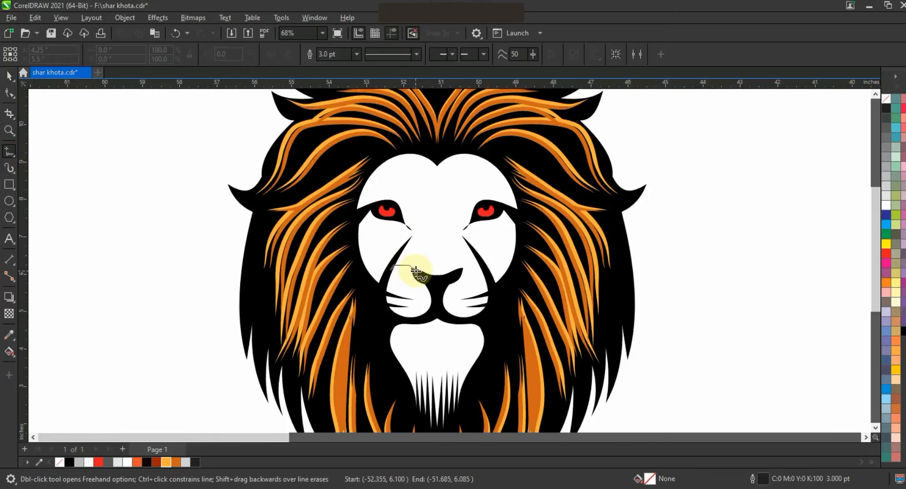
left_click(418, 272)
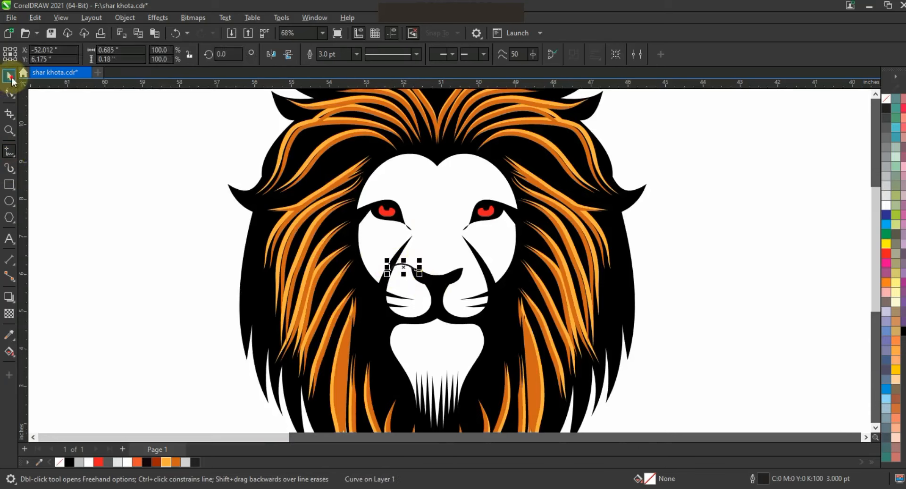
left_click_drag(387, 268, 478, 268)
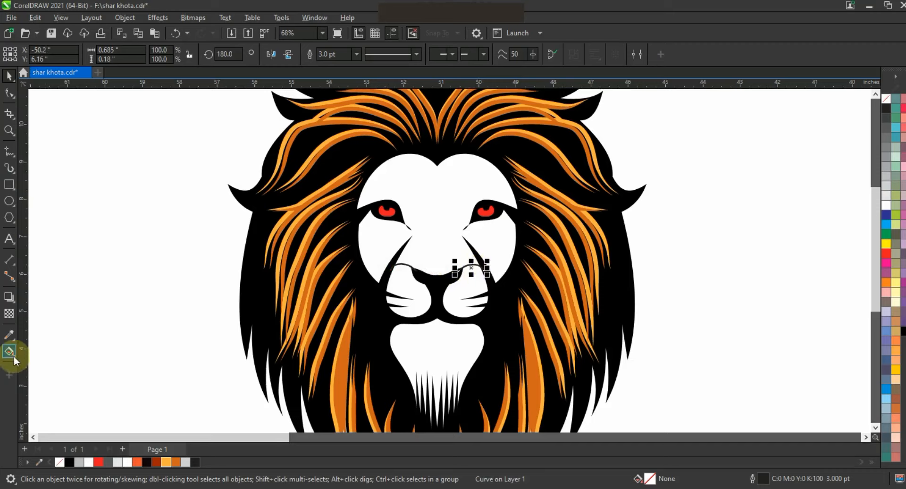
Create a face shape above the muzzle curves with Smart Fill and colour it light orange #FCB040
left_click(8, 351)
left_click(43, 364)
left_click(427, 258)
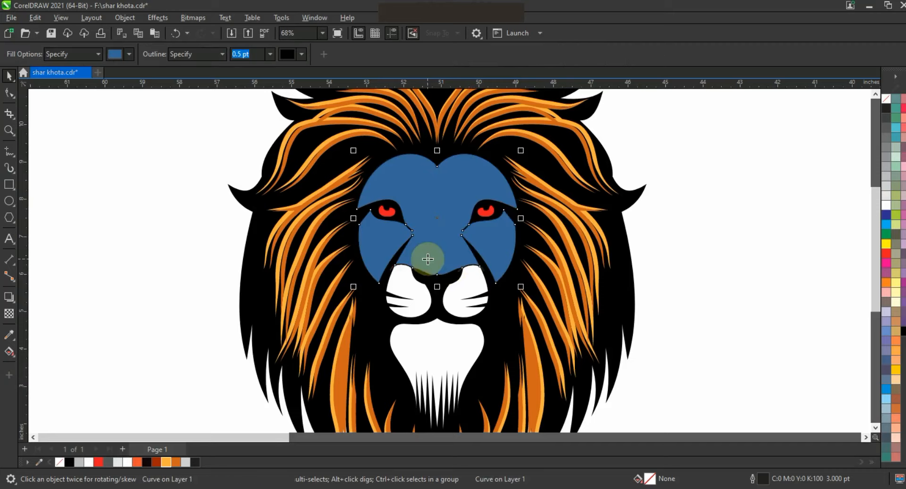
key("space")
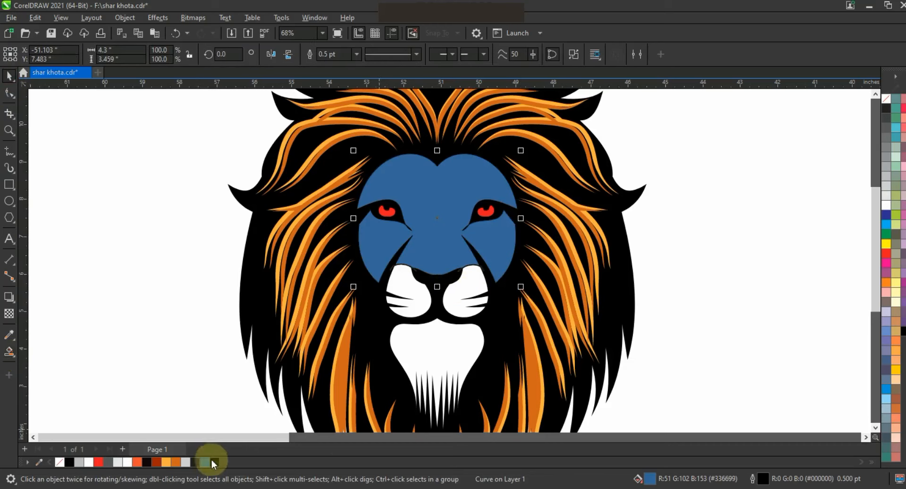
left_click(167, 463)
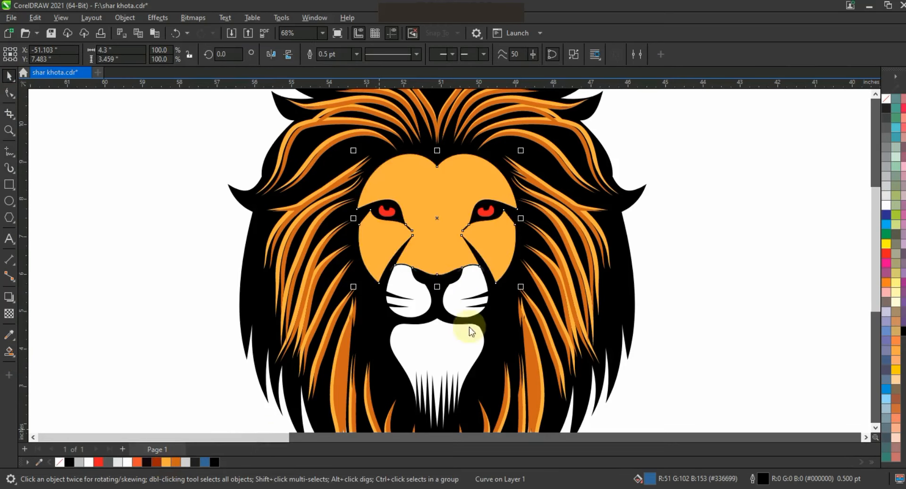
left_click(478, 302)
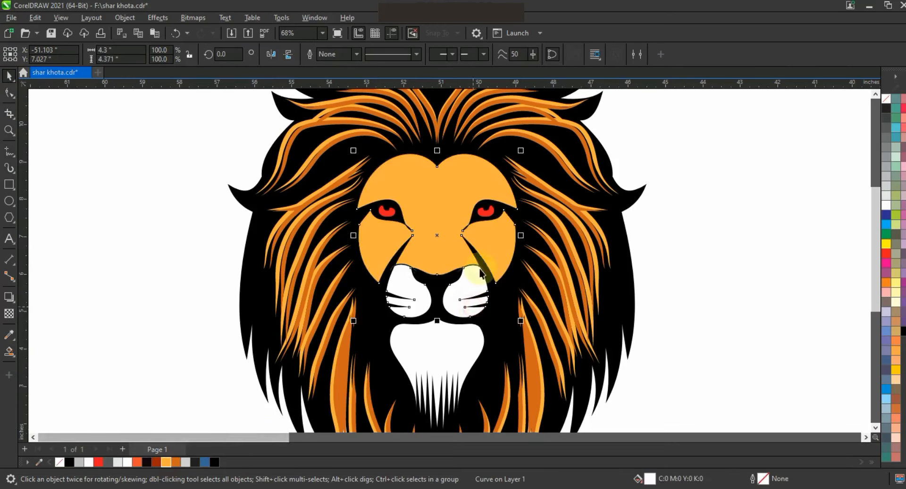
left_click(406, 270)
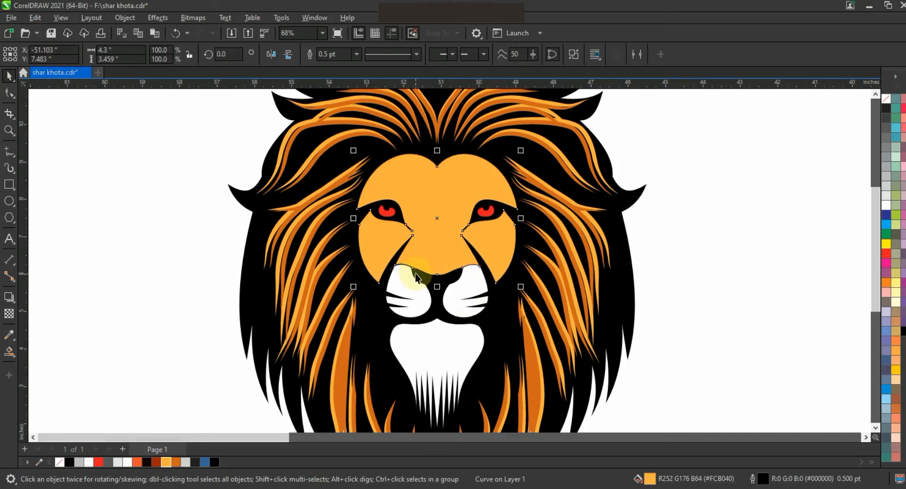
left_click(673, 299)
scroll(564, 262, "down", 2)
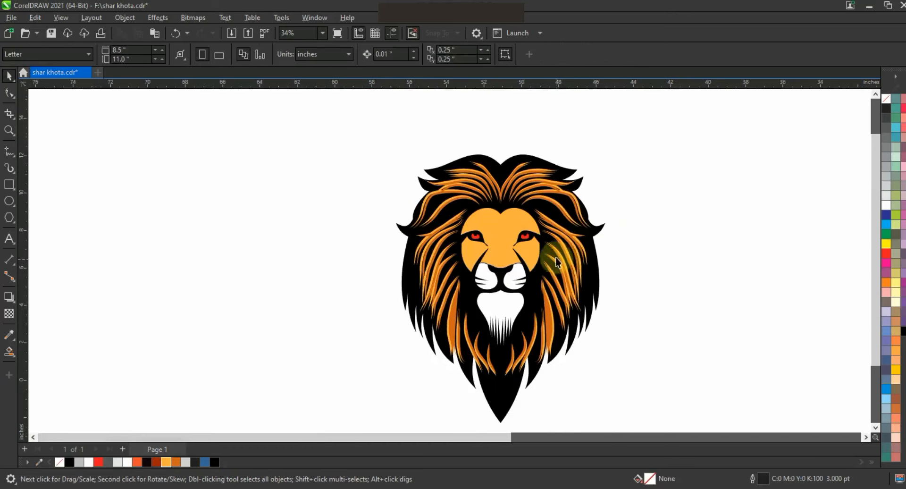
Remove the outline from the face, eye, muzzle and beard shapes
left_click_drag(627, 203, 444, 354)
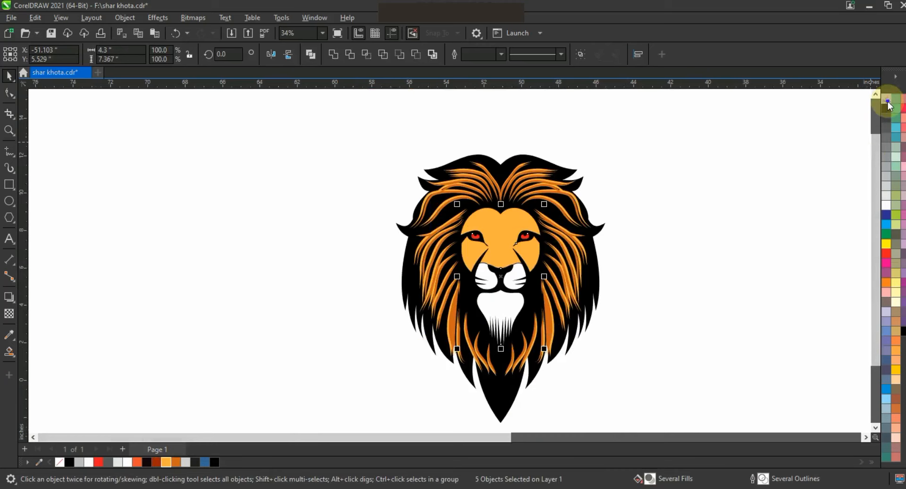
right_click(888, 101)
left_click(880, 109)
left_click(701, 180)
Add a one-step outside contour with a 0.213 inch offset around the black mane shape
left_click(552, 166)
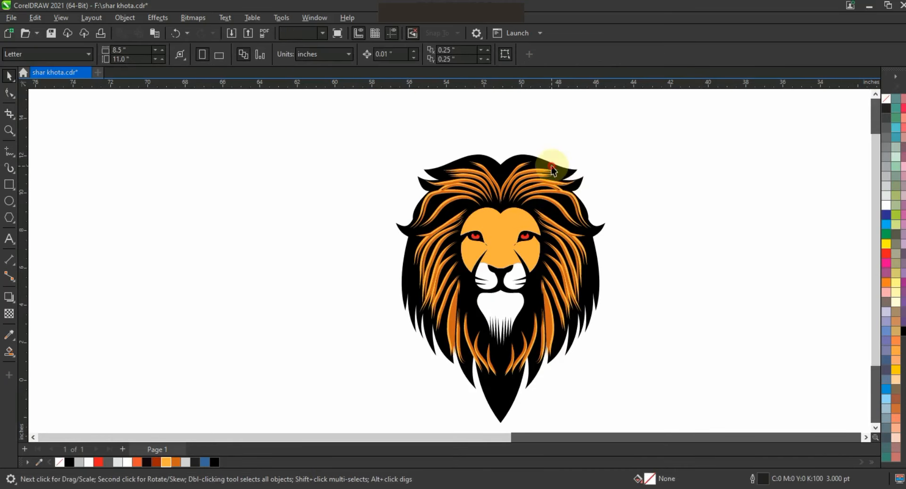
left_click(17, 306)
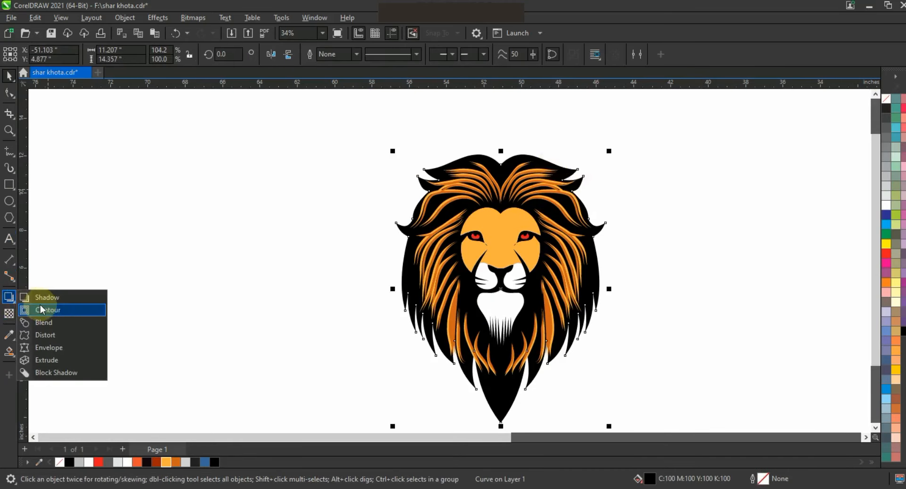
left_click(42, 311)
left_click_drag(528, 155, 530, 149)
left_click(9, 76)
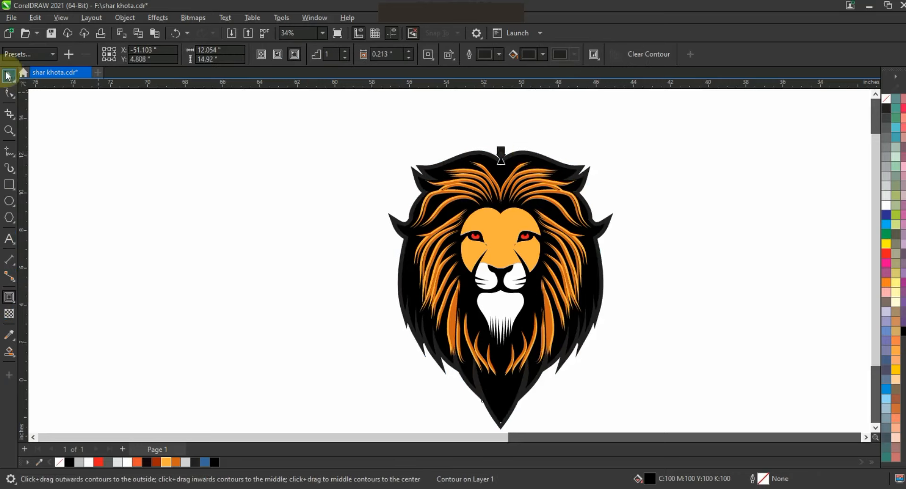
Break the mane contour apart and fill the separated outer shape with white
left_click(105, 19)
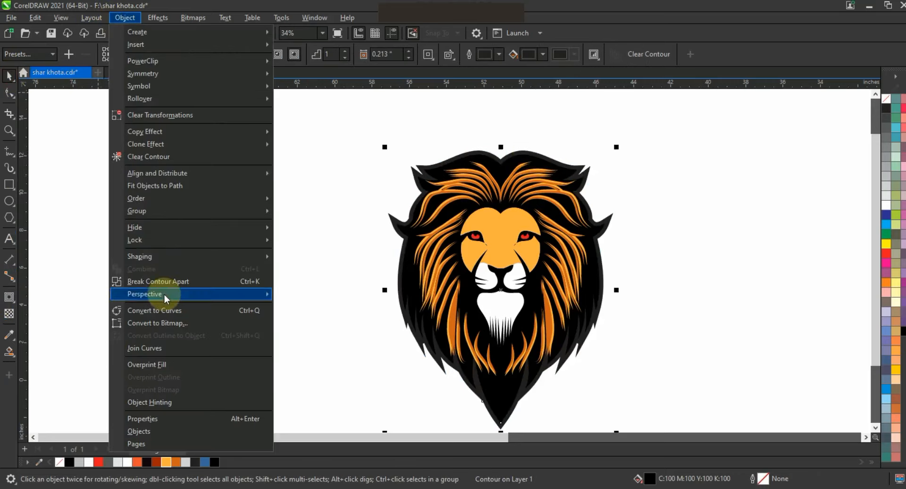
left_click(138, 270)
left_click(586, 169)
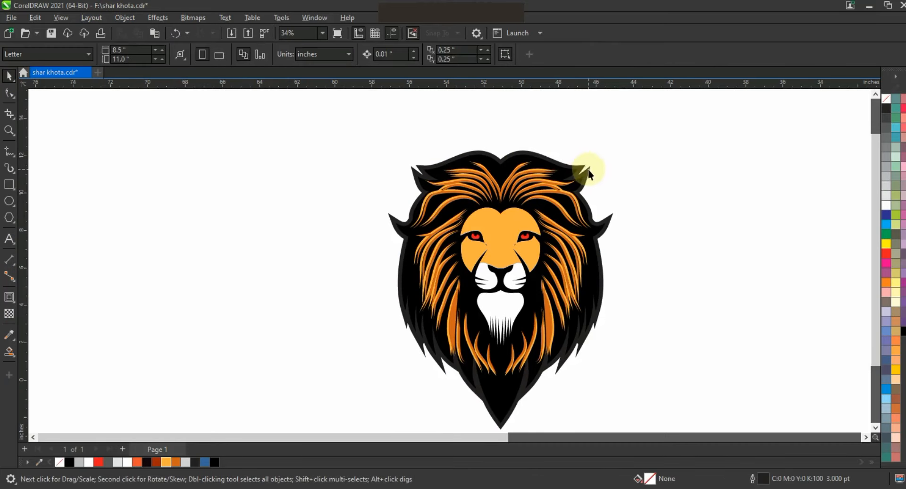
left_click(590, 168)
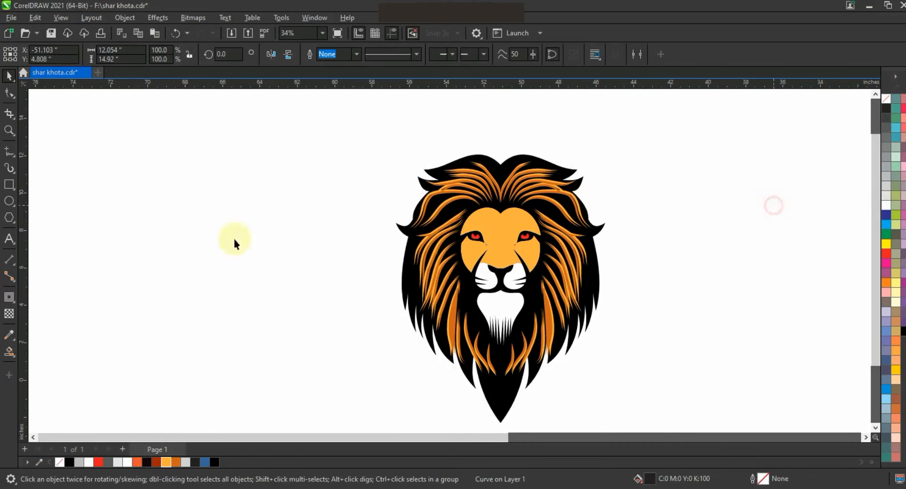
Draw a square of about 21.6 inches around the lion, fill it black and send it behind the logo
scroll(28, 213, "down", 2)
left_click(9, 184)
left_click_drag(165, 142, 343, 347)
left_click(903, 333)
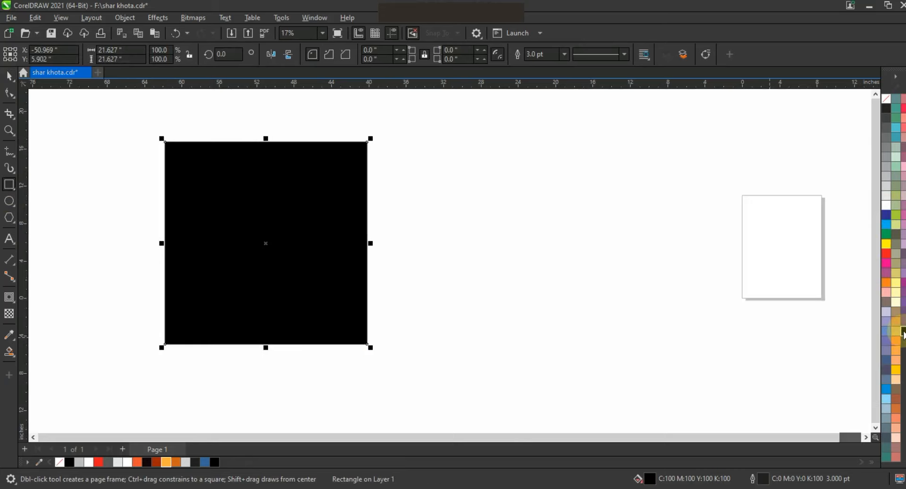
key("shift+Page_Down")
key("shift+F2")
left_click(8, 75)
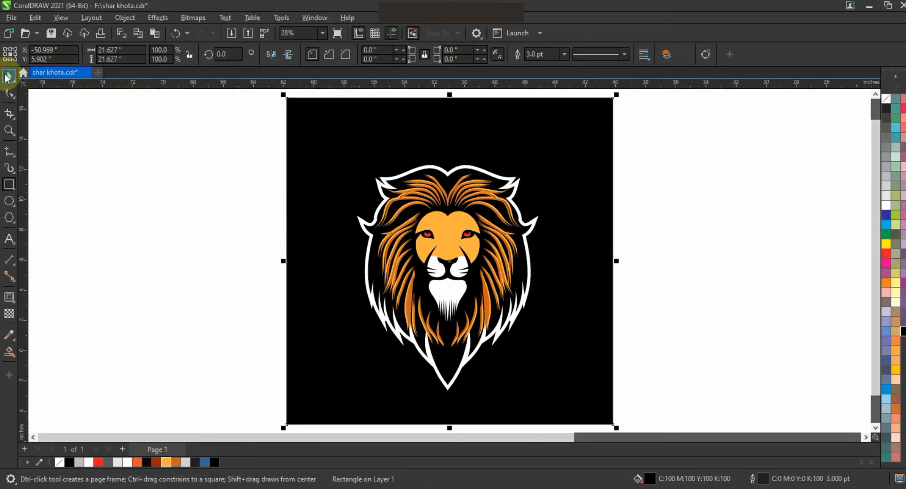
left_click(121, 217)
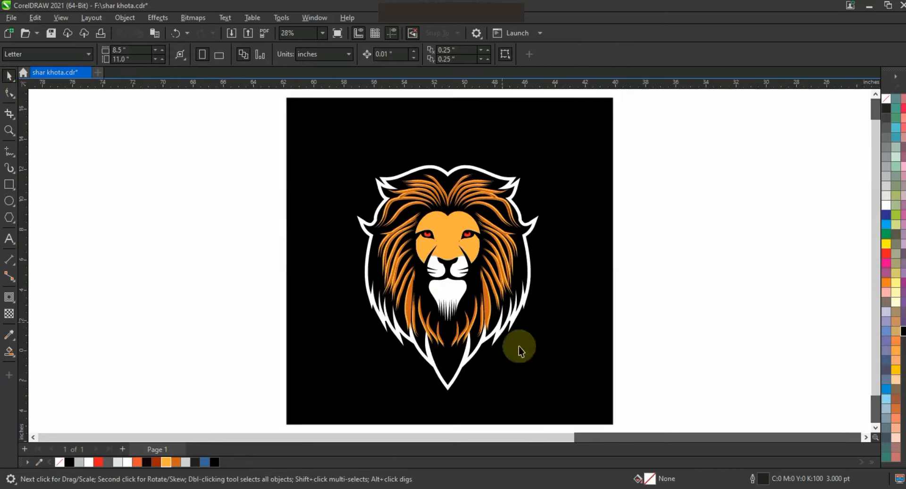
Draw freehand shading curves across one side of the muzzle and down through the beard, the beard curve about 1.86 by 2.52 inches
left_click(448, 307)
scroll(546, 307, "up", 3)
scroll(523, 306, "down", 2)
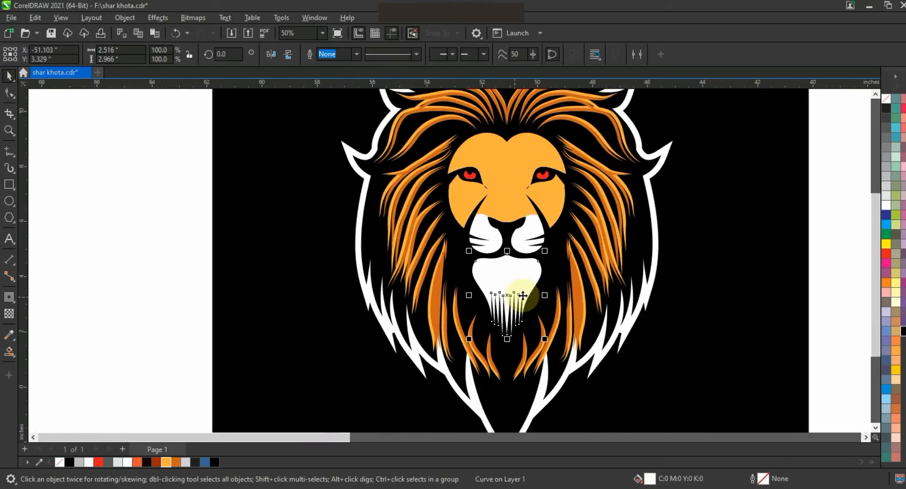
left_click(520, 240)
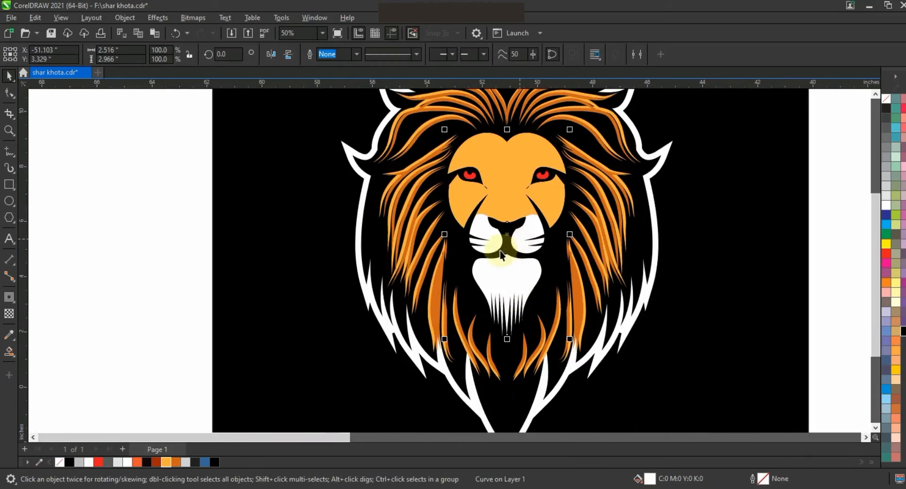
left_click(9, 131)
left_click(472, 254)
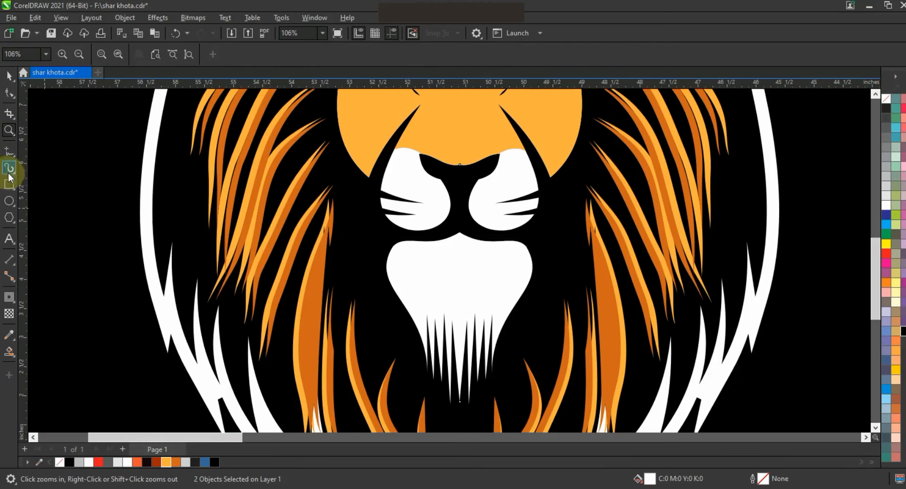
left_click(9, 152)
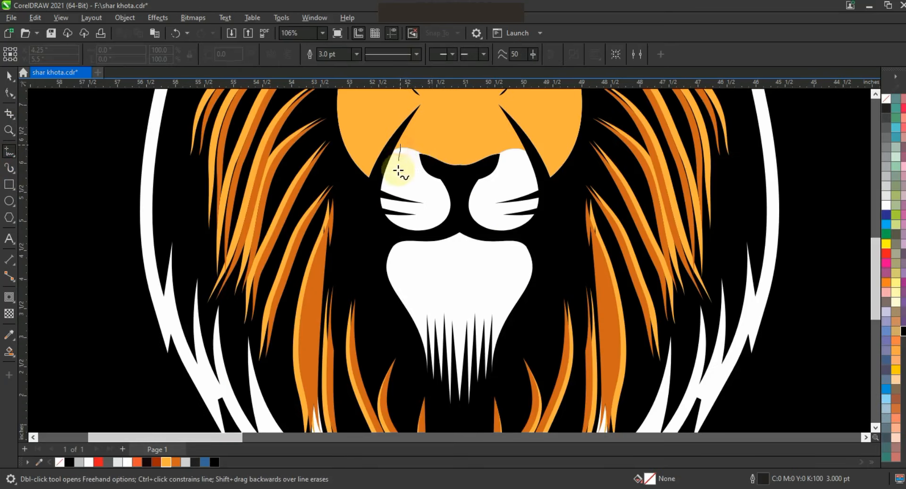
left_click_drag(459, 191, 456, 192)
left_click_drag(373, 266, 406, 277)
mouse_move(454, 295)
left_mouse_down()
mouse_move(465, 311)
mouse_move(479, 410)
left_mouse_up()
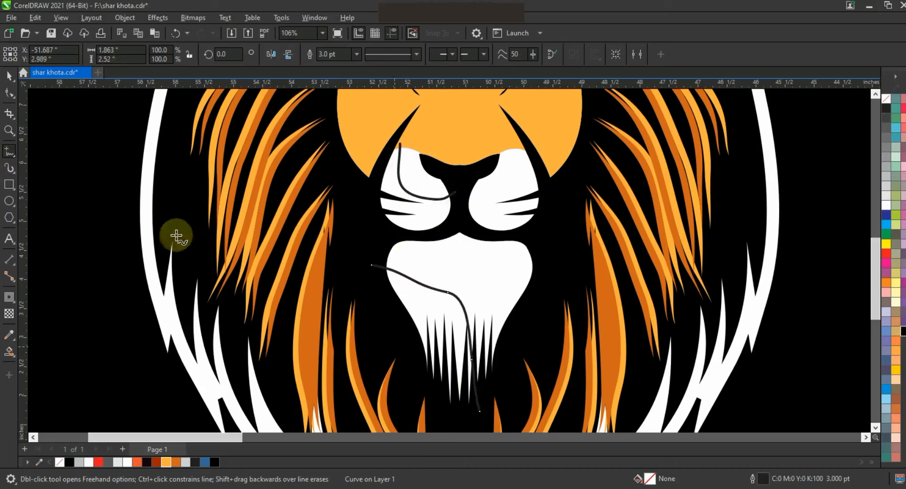
Mirror a copy of both shading curves to the other side of the muzzle and beard
key("space")
left_click(426, 202, "shift")
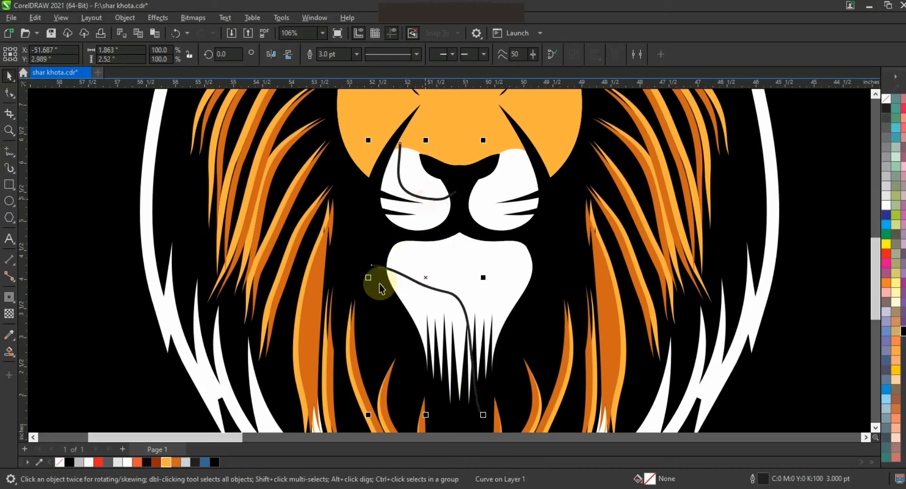
left_click_drag(370, 277, 541, 280)
Create separate Smart Fill shapes in the outer muzzle and beard regions bounded by the shading curves
left_click(8, 352)
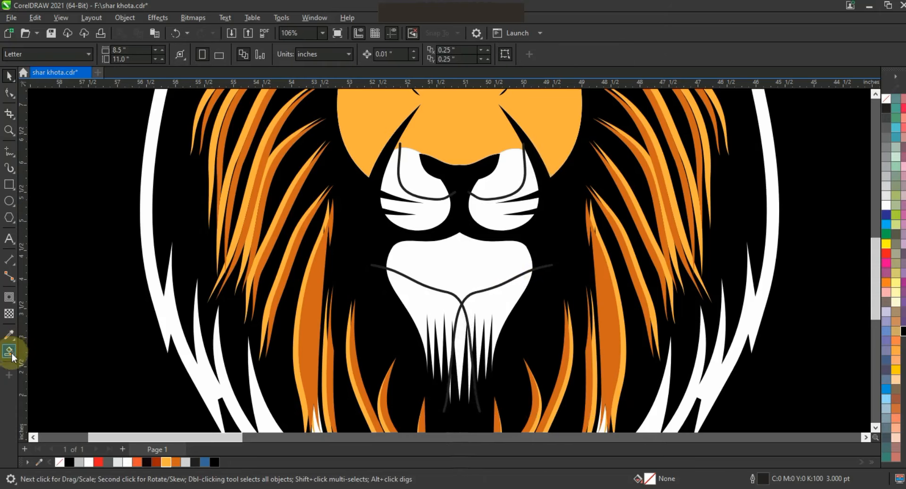
left_click(423, 304)
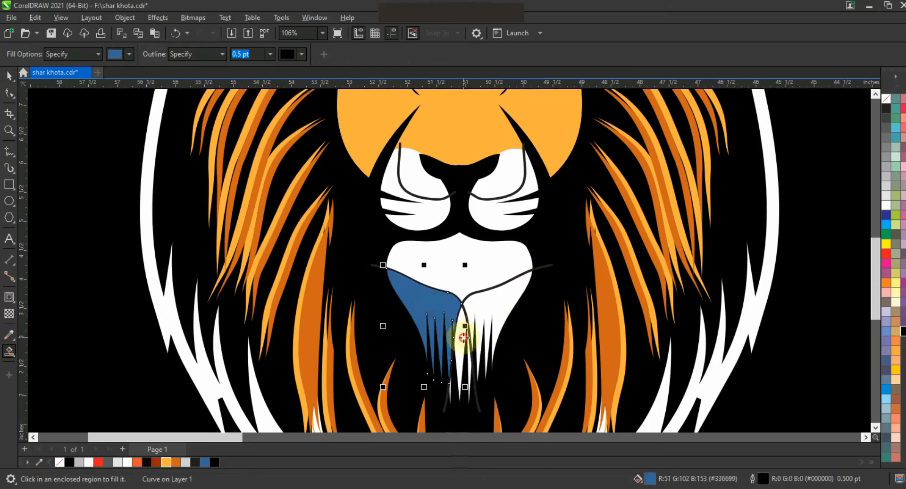
left_click(500, 315)
left_click(441, 236)
left_click(431, 218)
left_click(484, 214)
Fill the muzzle and beard shading shapes with 40% black grey
left_click(9, 76)
left_click(419, 304, "shift")
left_click(524, 305, "shift")
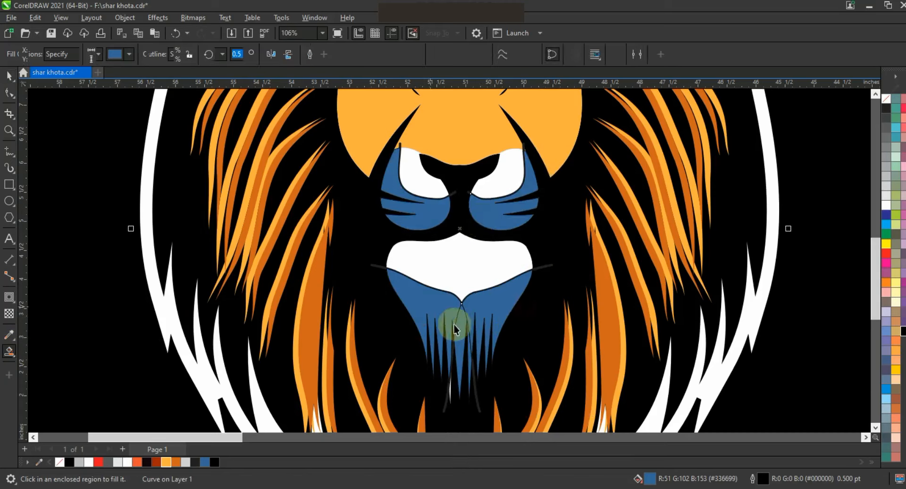
left_click(463, 337)
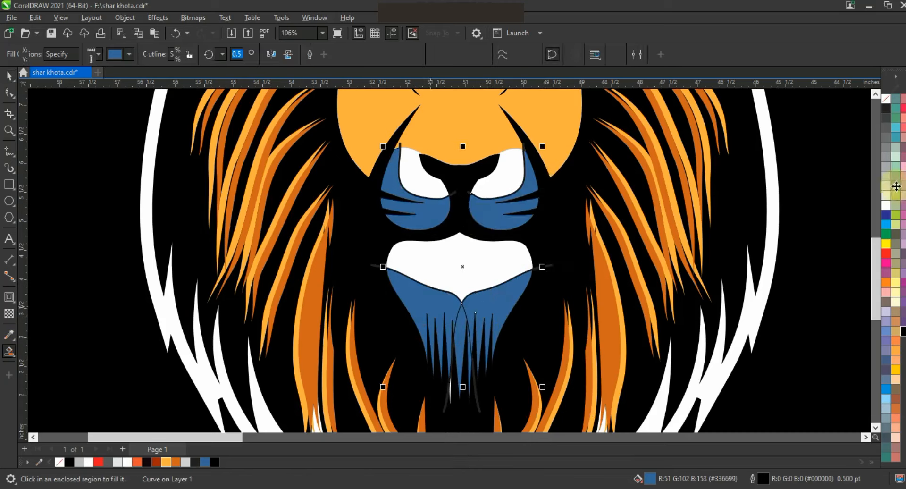
key("space")
left_click(887, 168)
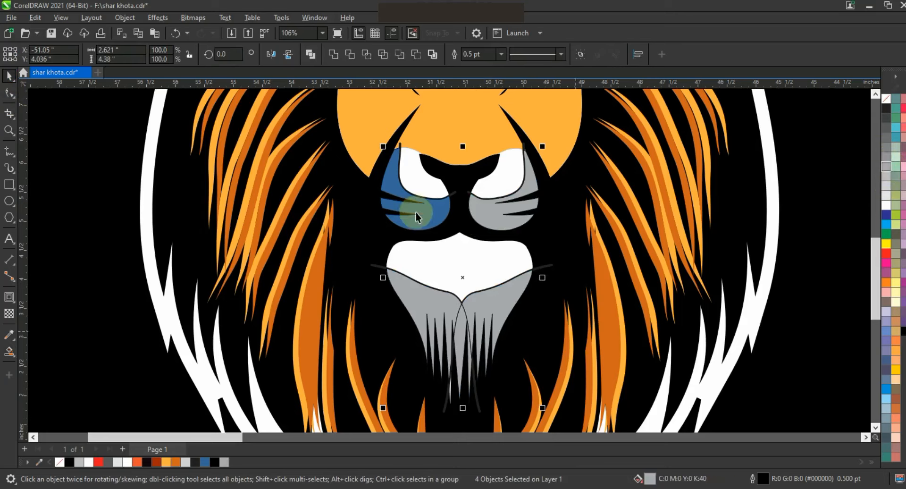
left_click_drag(415, 212, 435, 228)
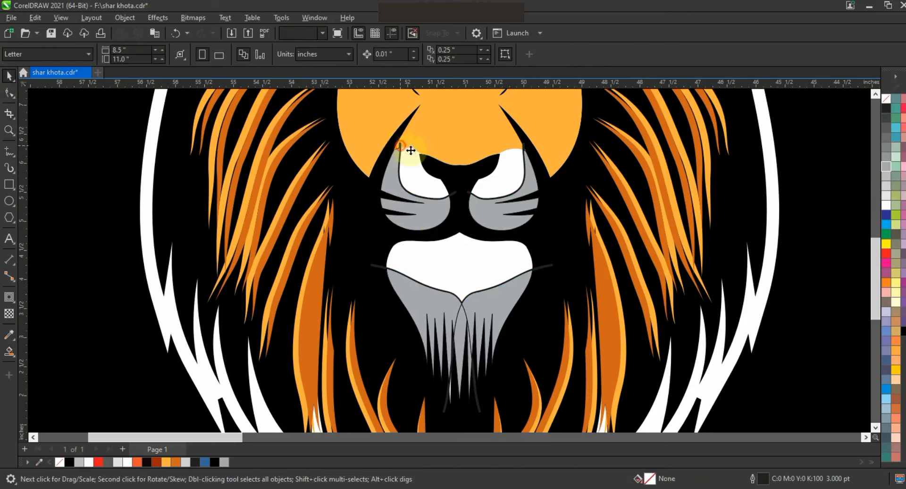
Delete the freehand guide curves on the muzzle and beard
left_click(524, 149)
key("Delete")
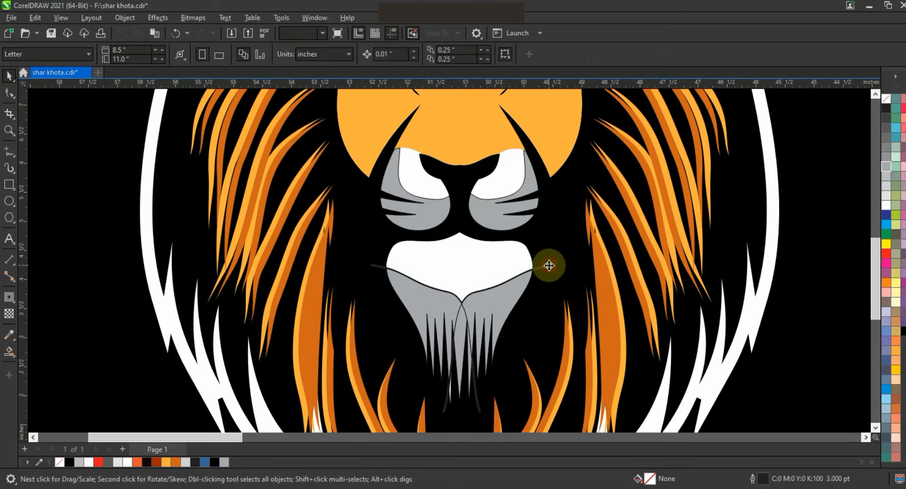
left_click(548, 265)
key("Delete")
left_click(380, 268)
key("Delete")
Remove the outline from all of the lion's shapes, including the grey shading
scroll(498, 274, "down", 6)
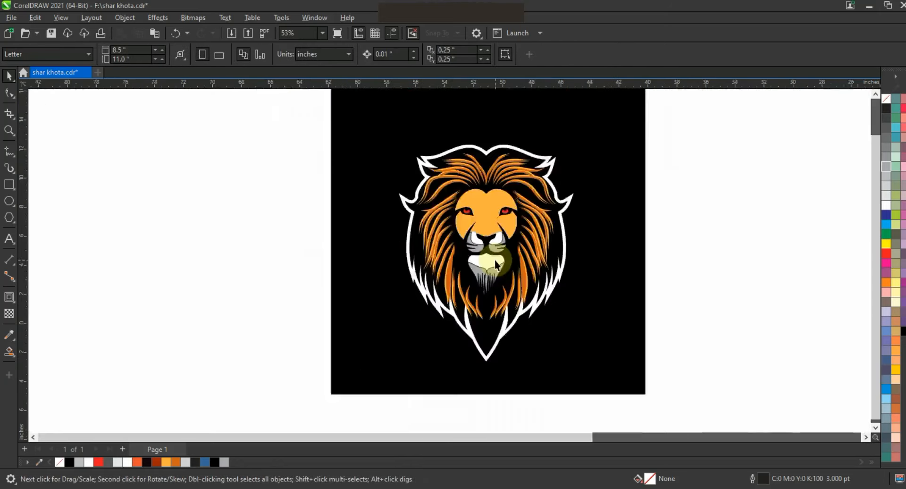
left_click_drag(594, 319, 428, 189)
right_click(888, 101)
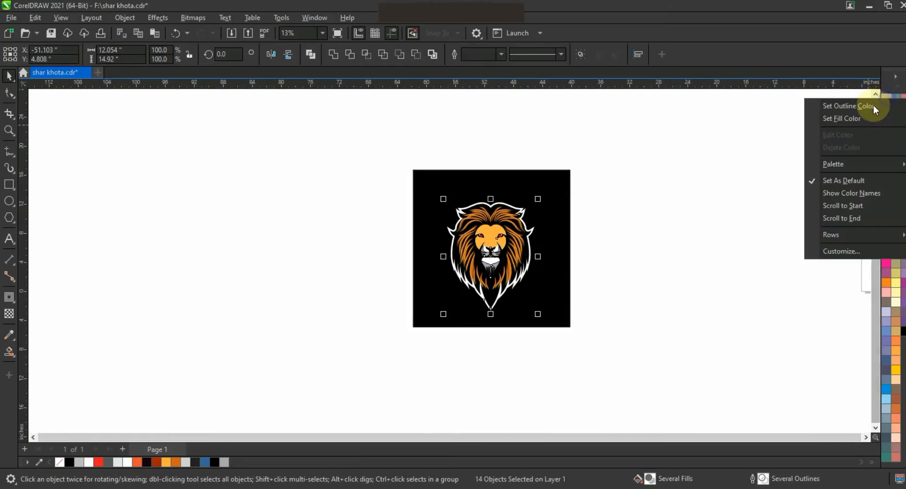
left_click(855, 105)
left_click(713, 177)
Select the grey shading shapes on the lion's beard
left_click(566, 321)
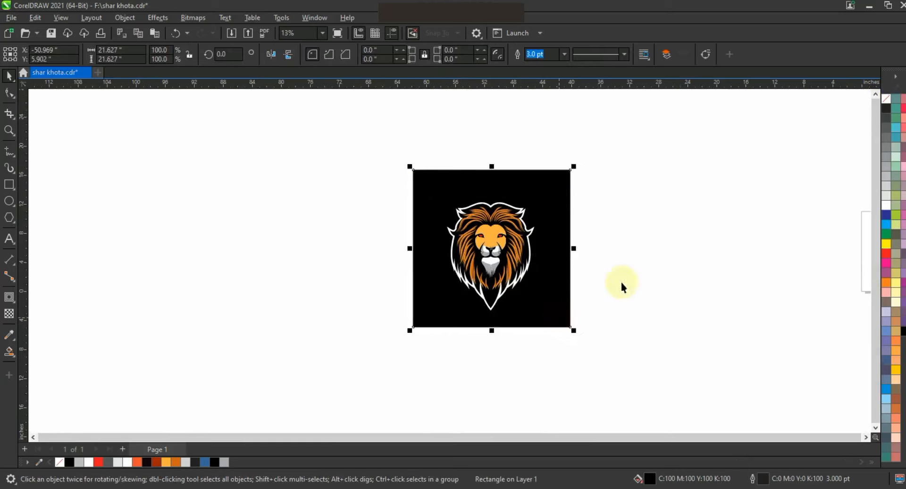
scroll(638, 250, "up", 2)
key("Escape")
left_click(455, 301)
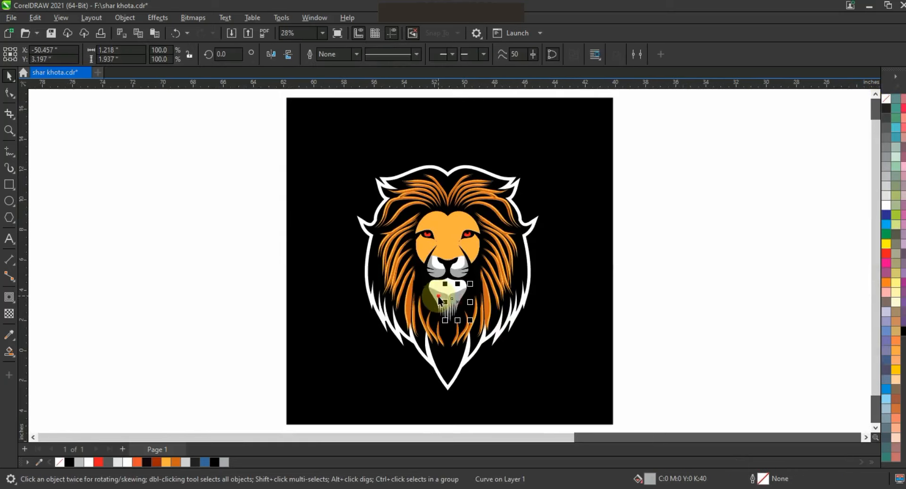